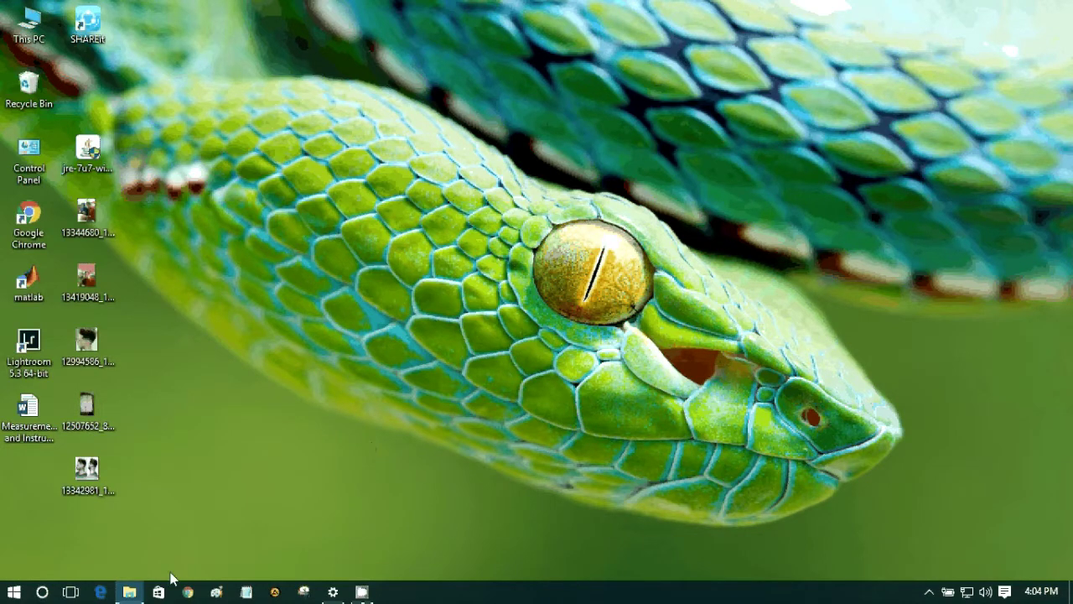
Step: Restore the File Explorer window showing the pspice folder with the OrCAD 9.2 downloads
left_click(129, 592)
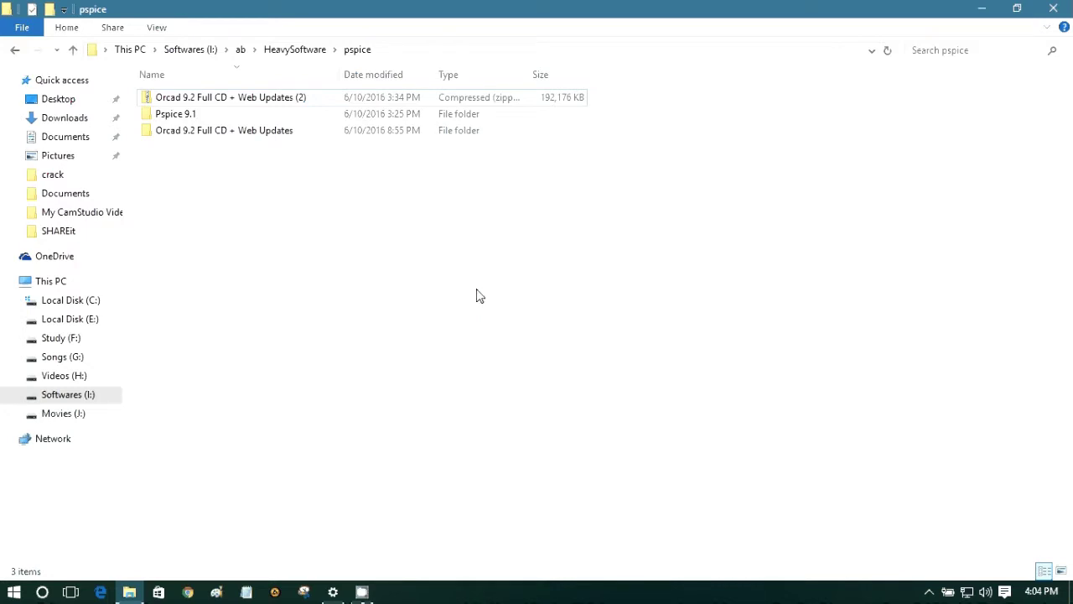
Step: Open the Orcad 9.2 Full CD + Web Updates folder and run SETUP as administrator
double_click(289, 134)
scroll(620, 312, "down", 5)
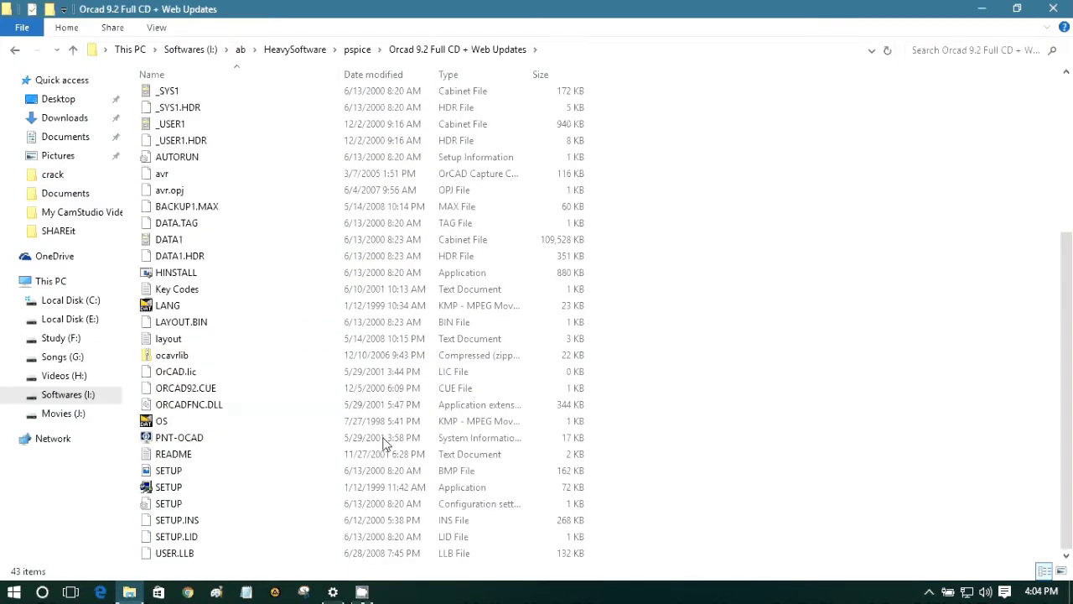
left_click(261, 492)
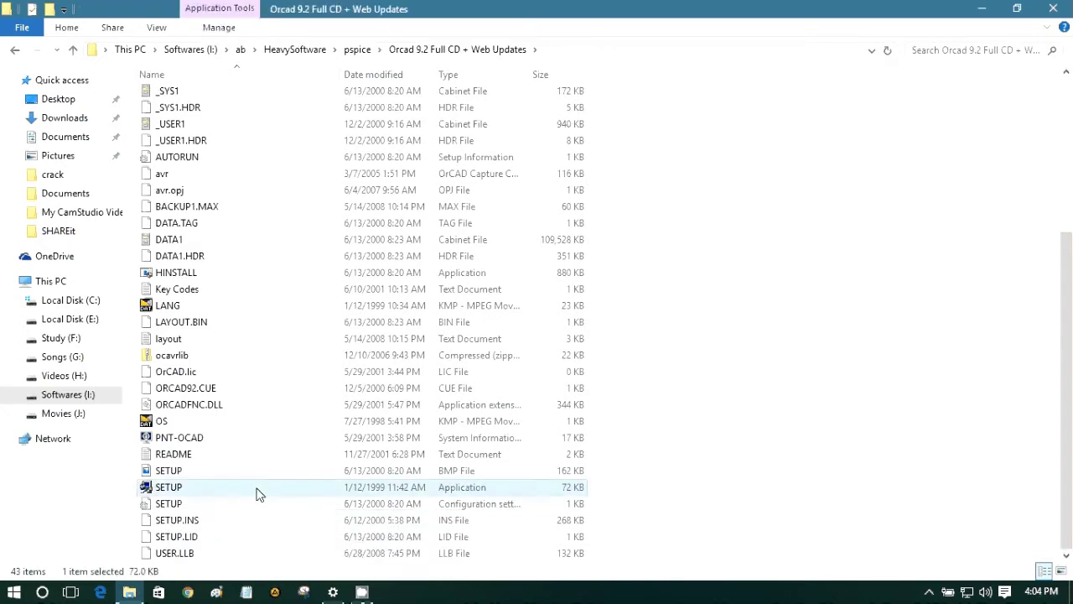
right_click(258, 491)
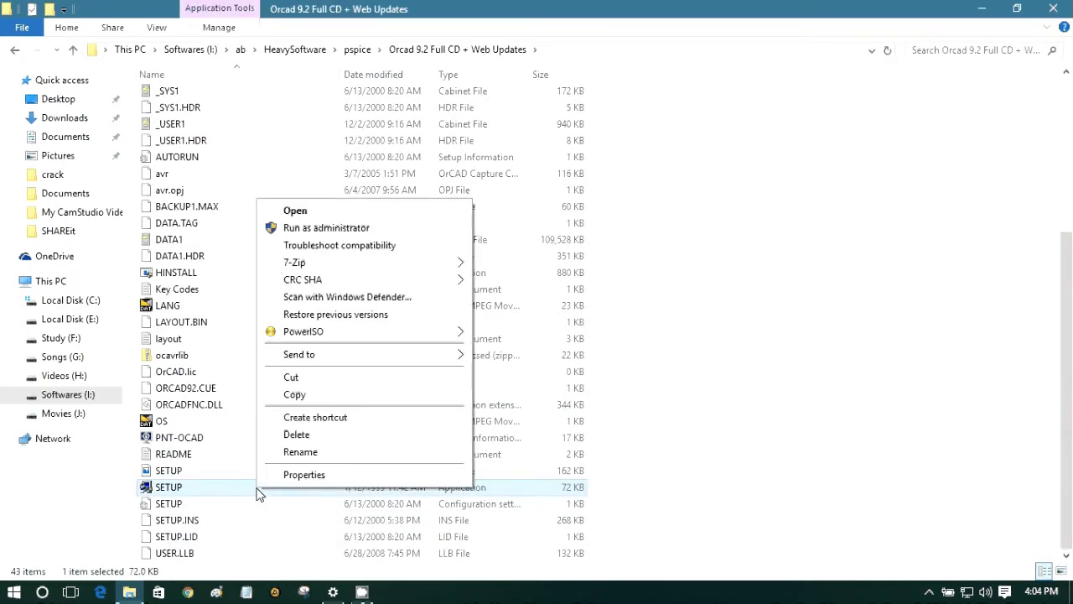
left_click(315, 236)
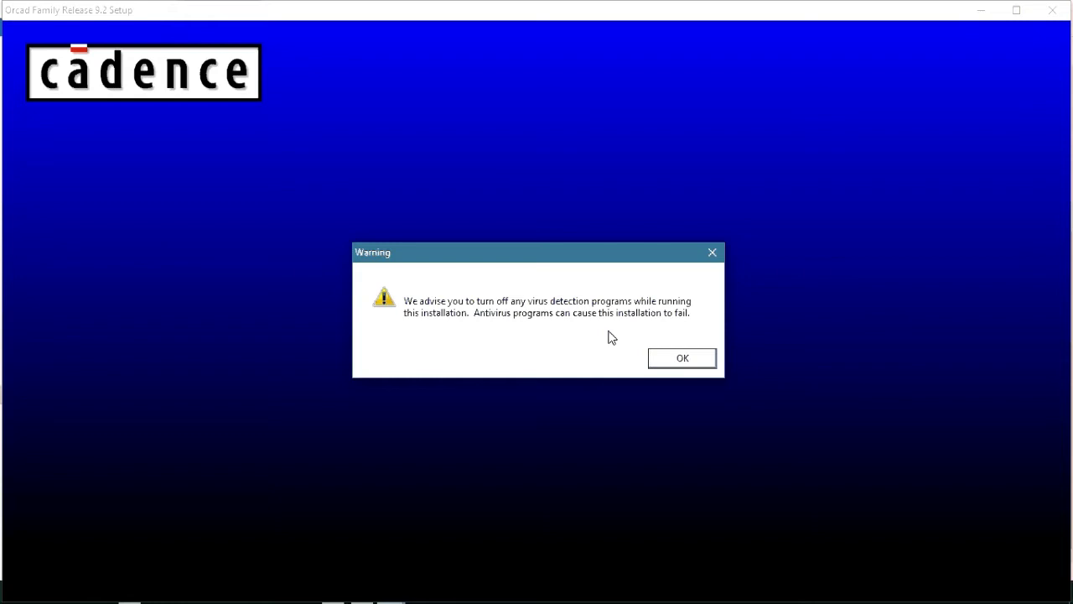
Step: Leave the antivirus warning pending and show all open windows in Task View
key("Return")
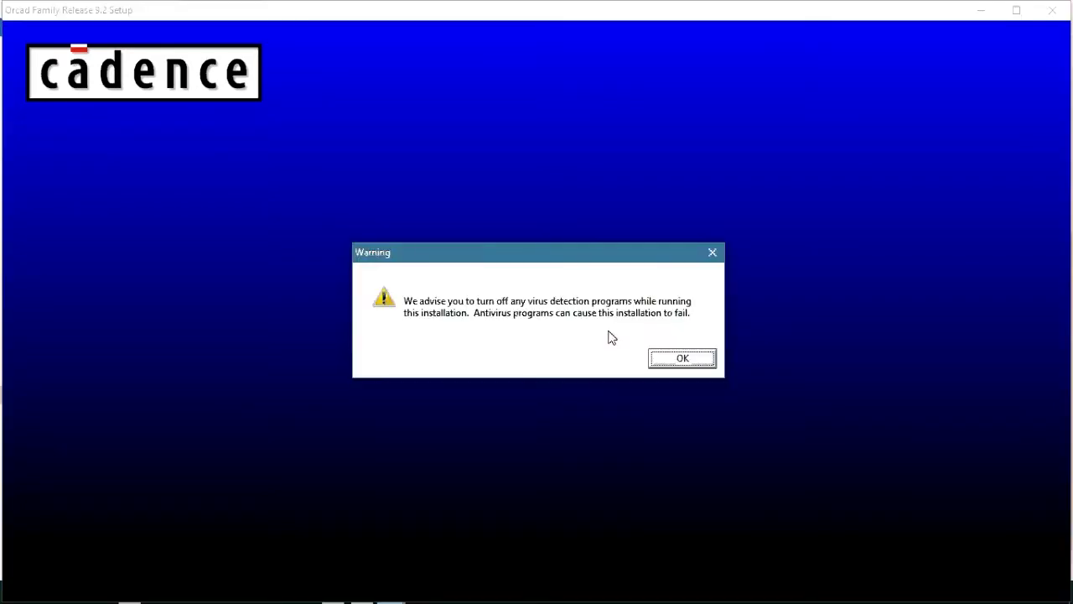
key("super+Tab")
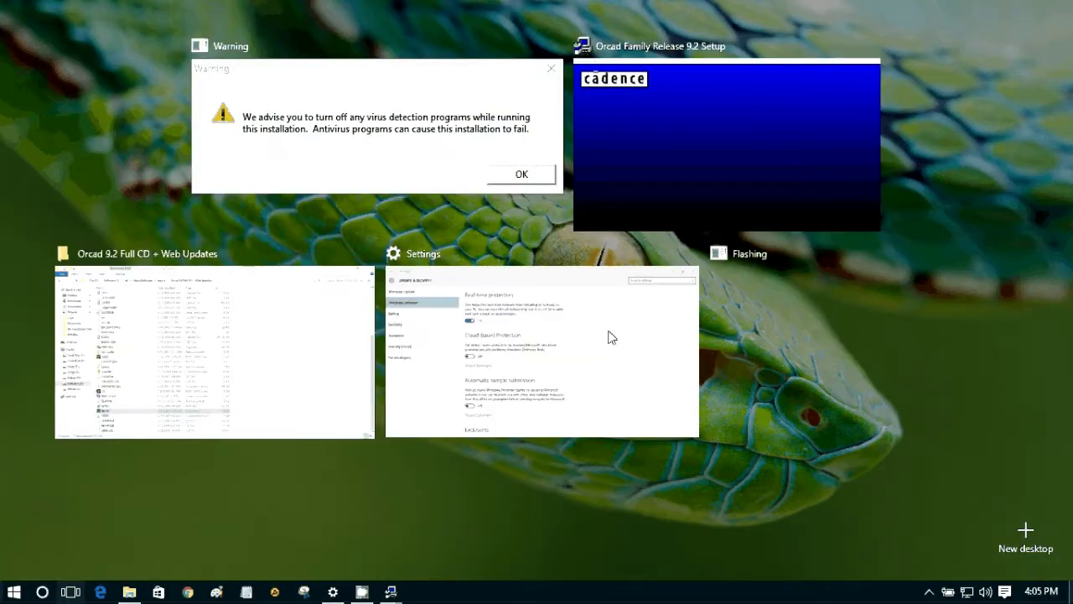
Step: Switch Windows Defender real-time protection off, then minimize Settings to reveal the setup
left_click(611, 337)
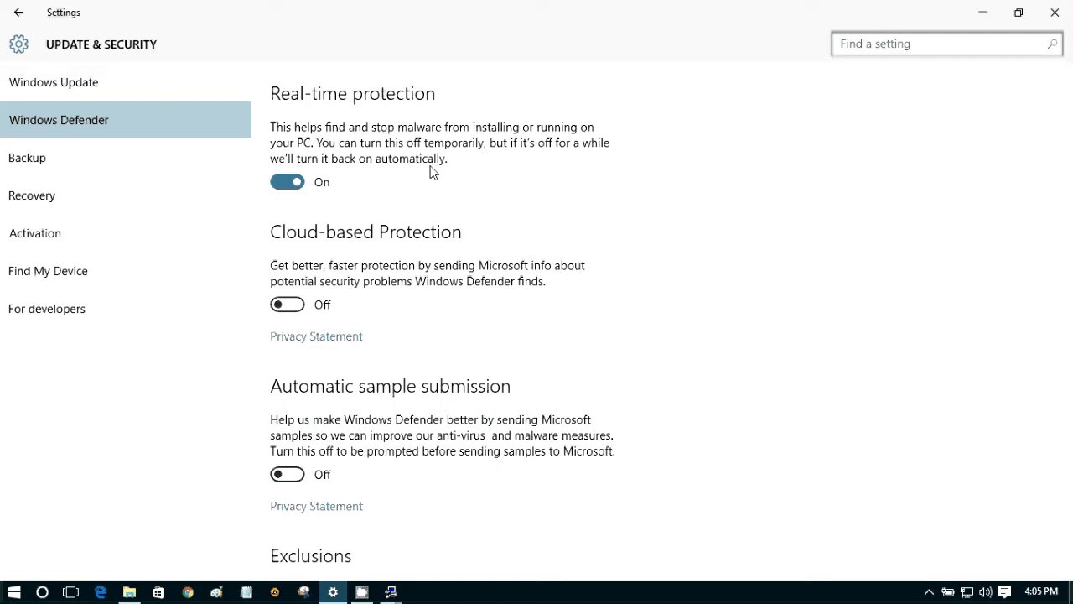
left_click(277, 182)
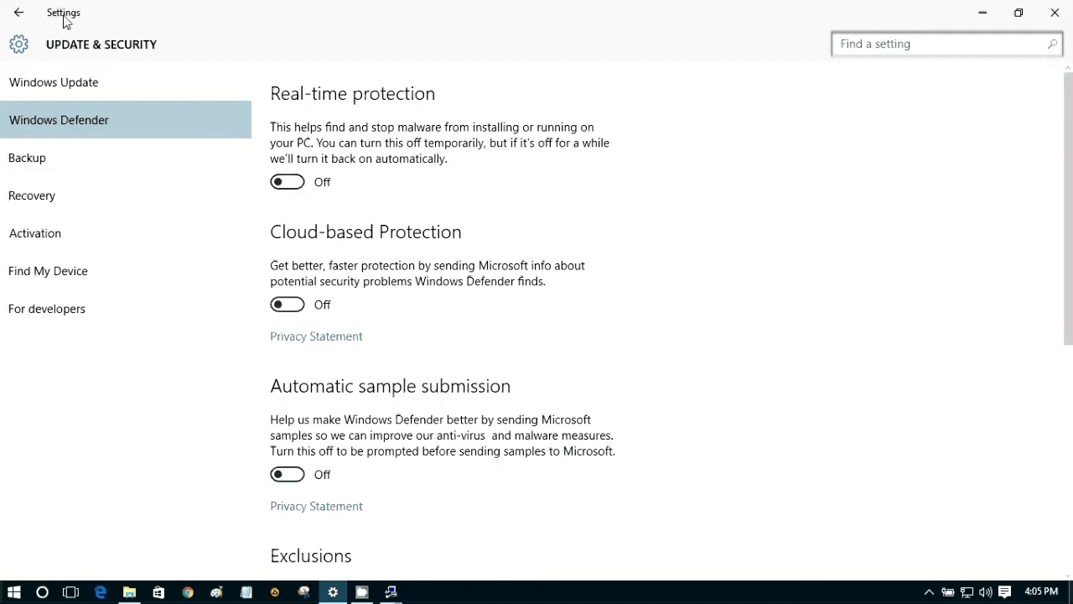
left_click(18, 12)
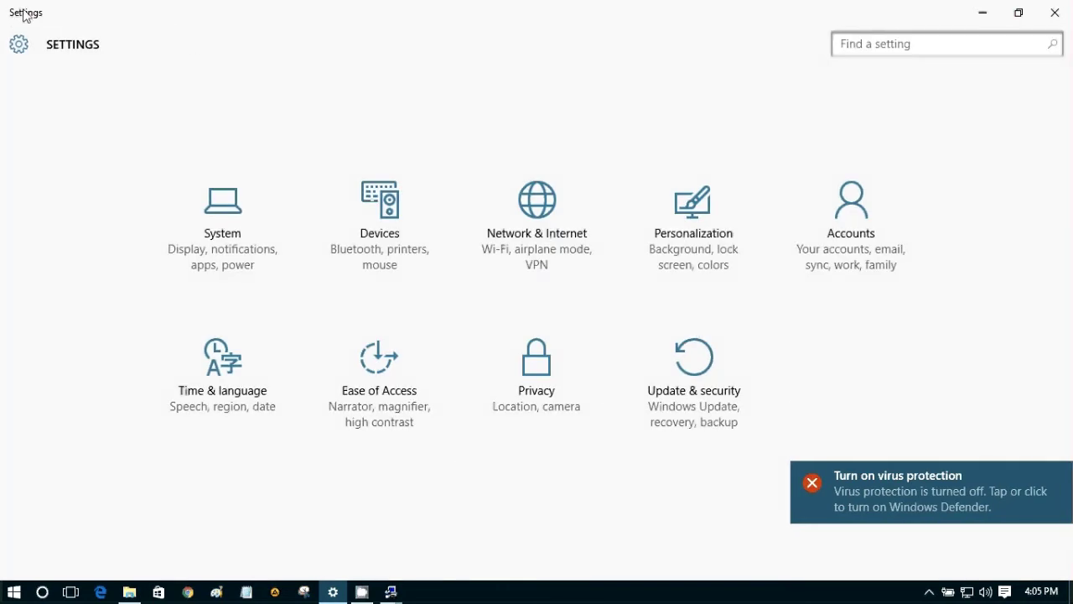
left_click(694, 369)
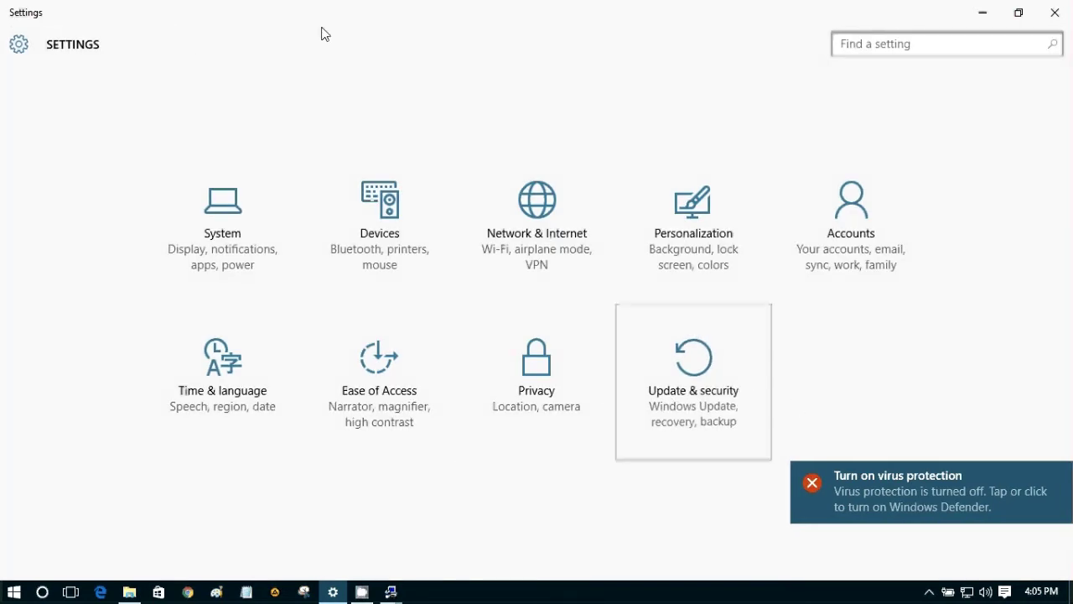
left_click(79, 126)
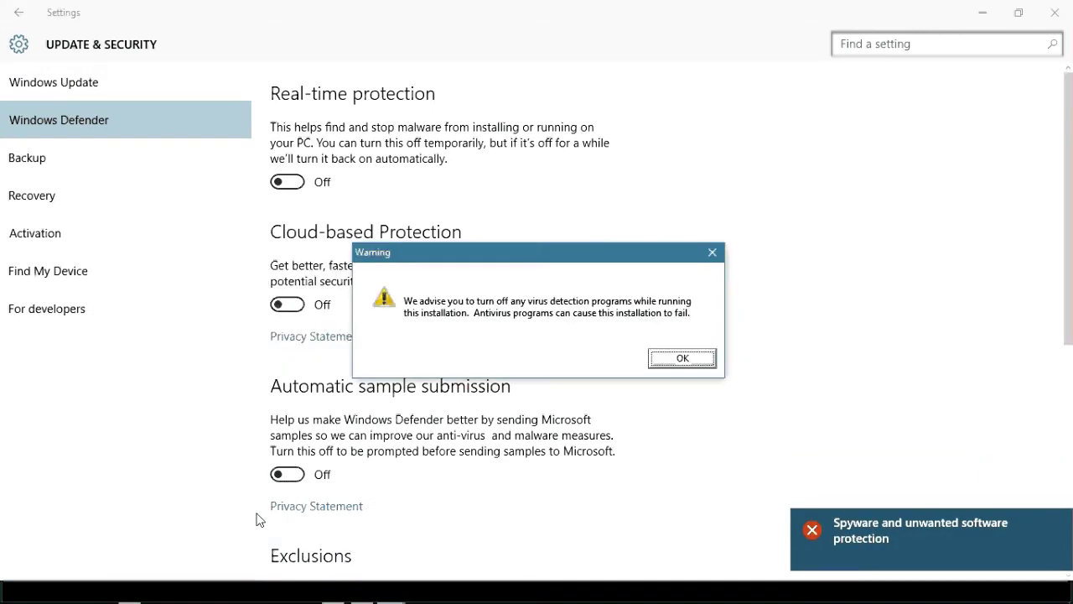
left_click(983, 12)
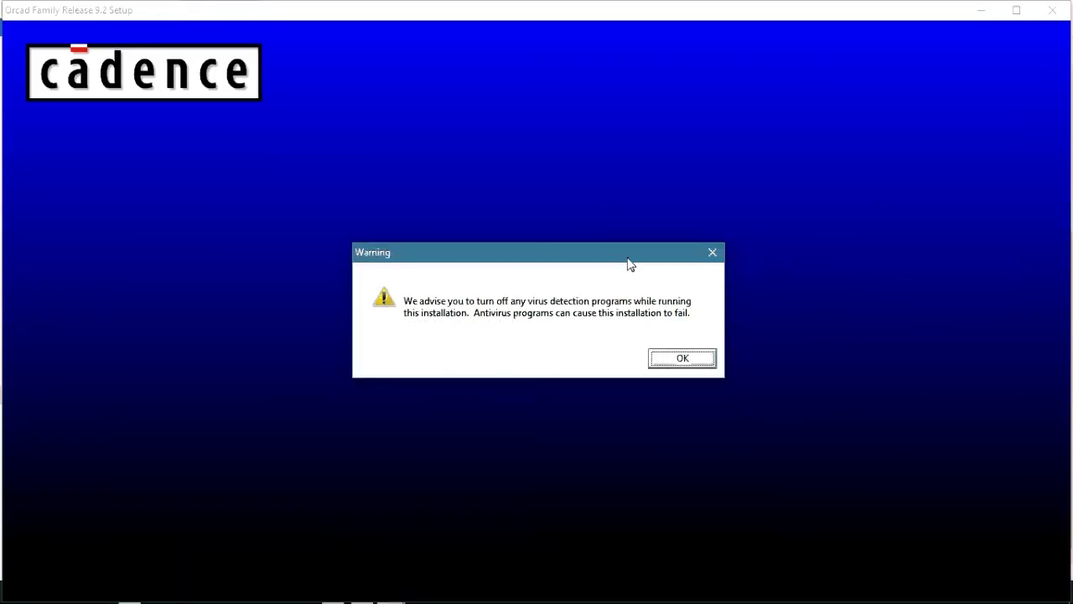
Step: Dismiss the antivirus warning, accept the licence, and choose Standalone Licensing and standalone install
left_click(670, 352)
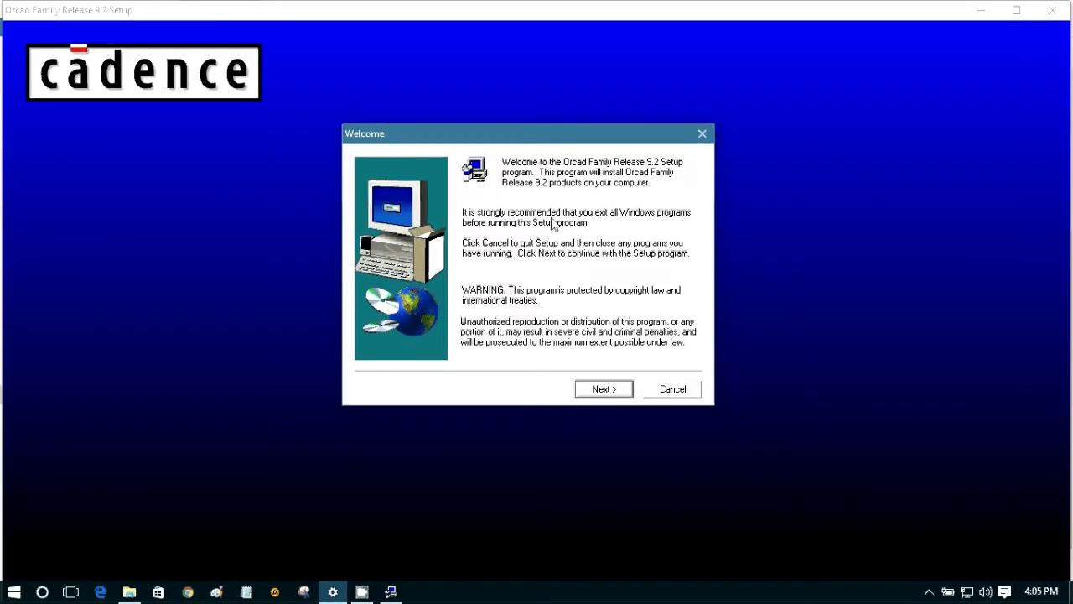
left_click(619, 399)
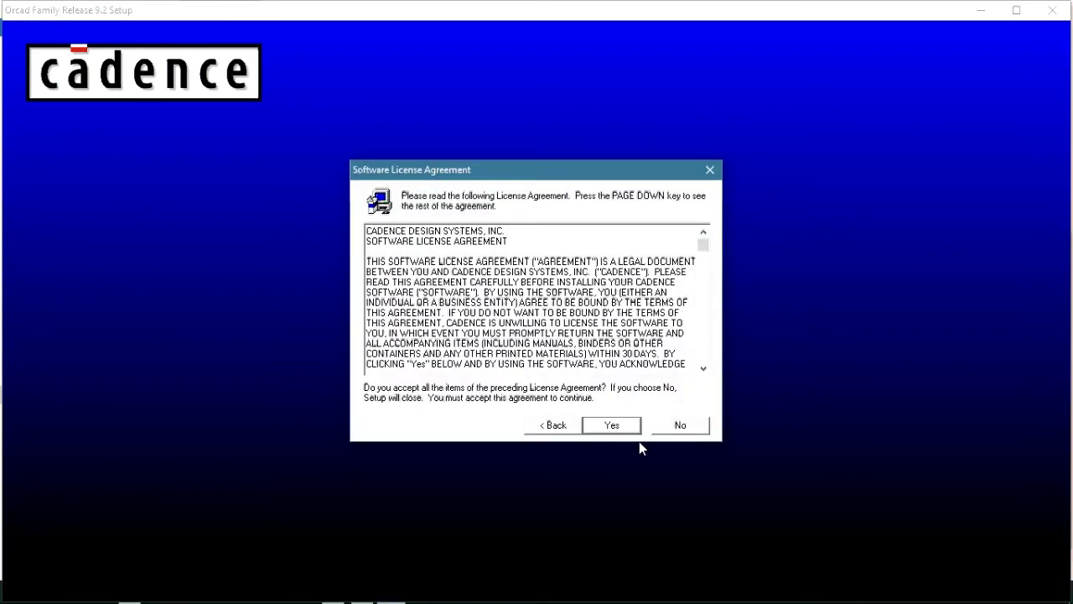
left_click(618, 426)
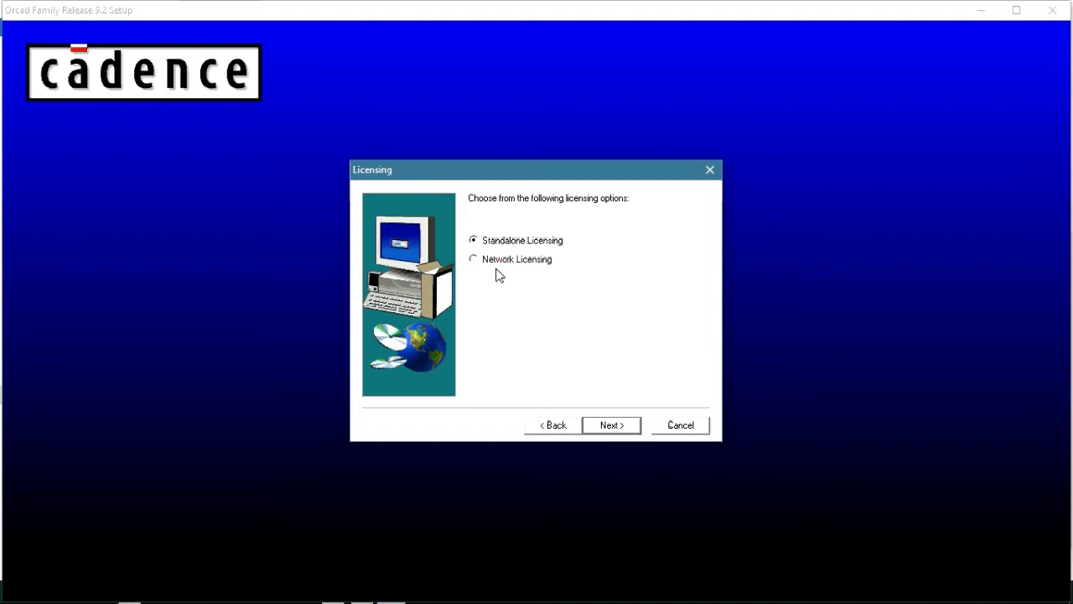
left_click(599, 427)
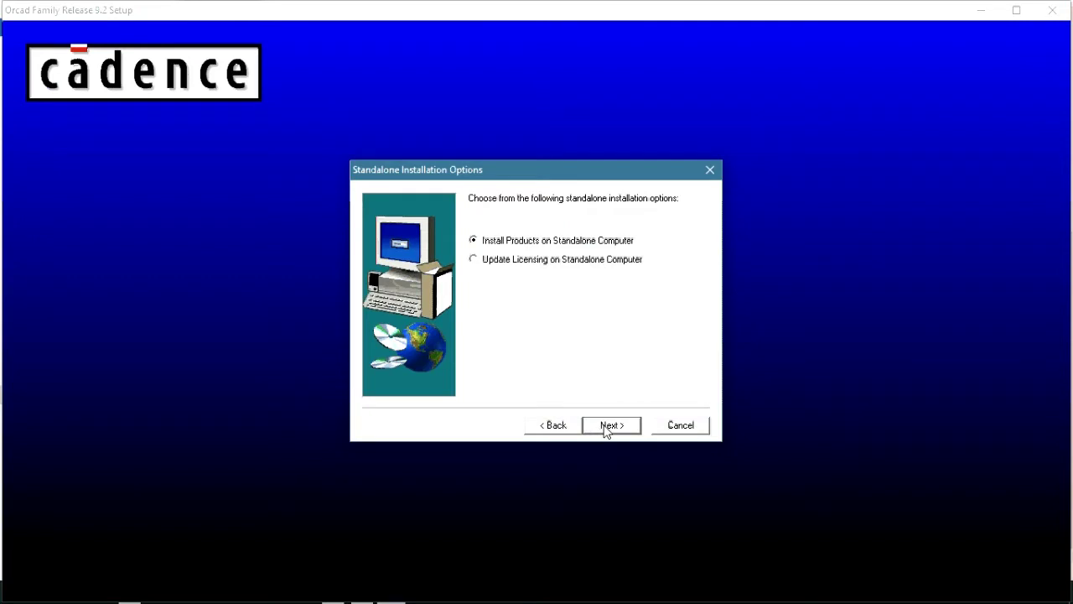
left_click(602, 430)
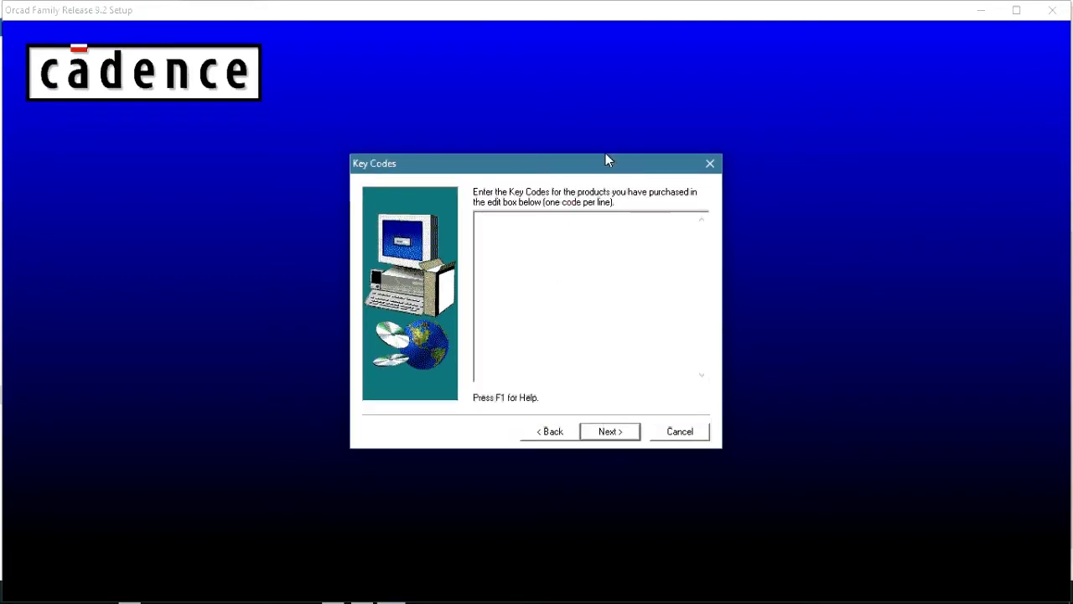
Step: Maximize the setup, then open the Key Codes file from the crack folder in Notepad
left_click_drag(606, 159, 692, 92)
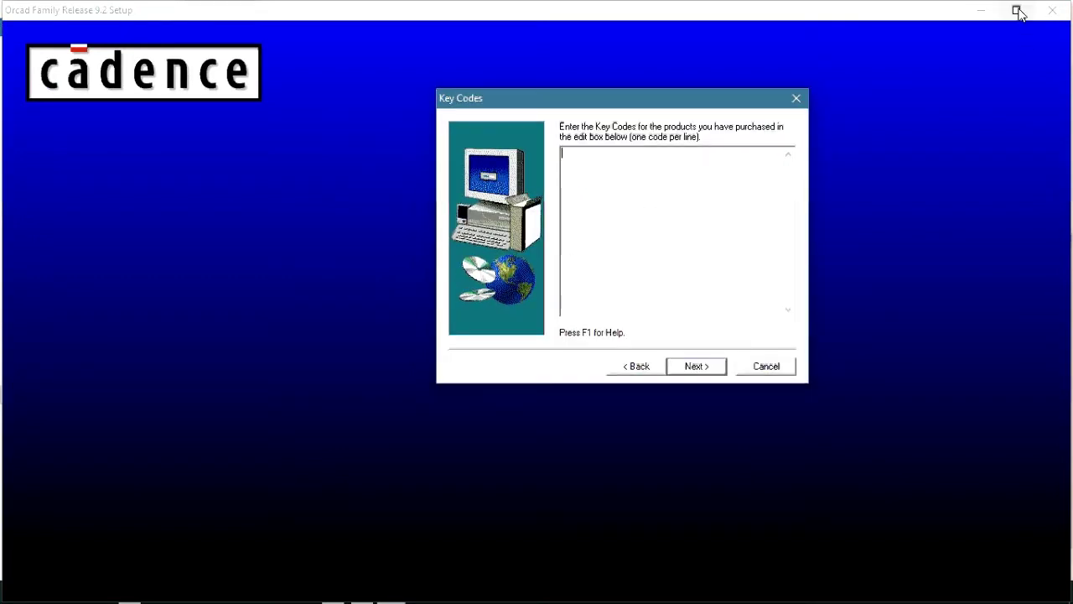
left_click(1015, 11)
left_click(129, 592)
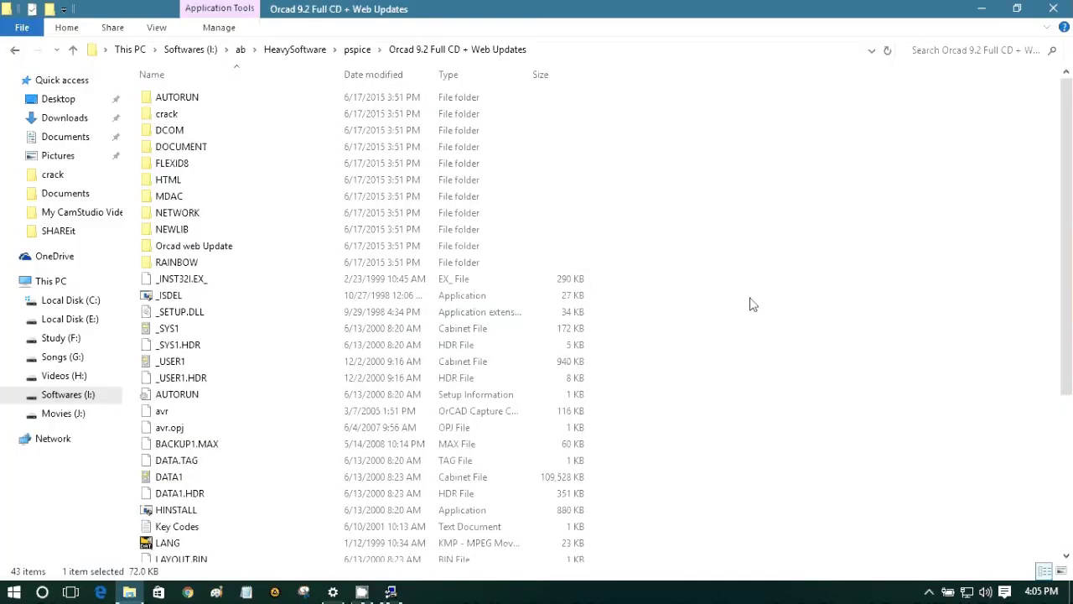
left_click(751, 298)
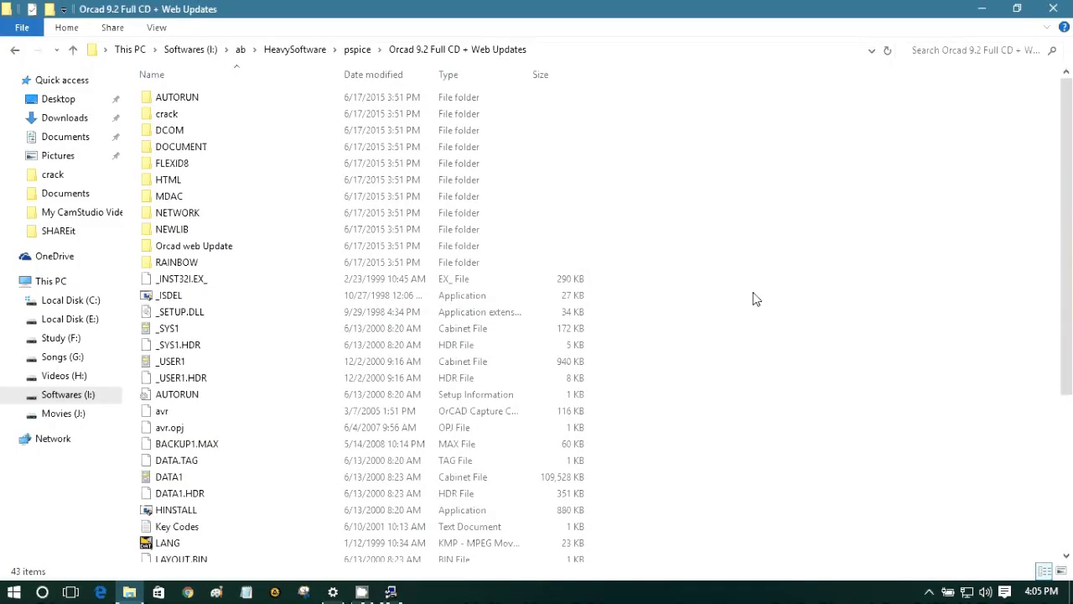
double_click(210, 115)
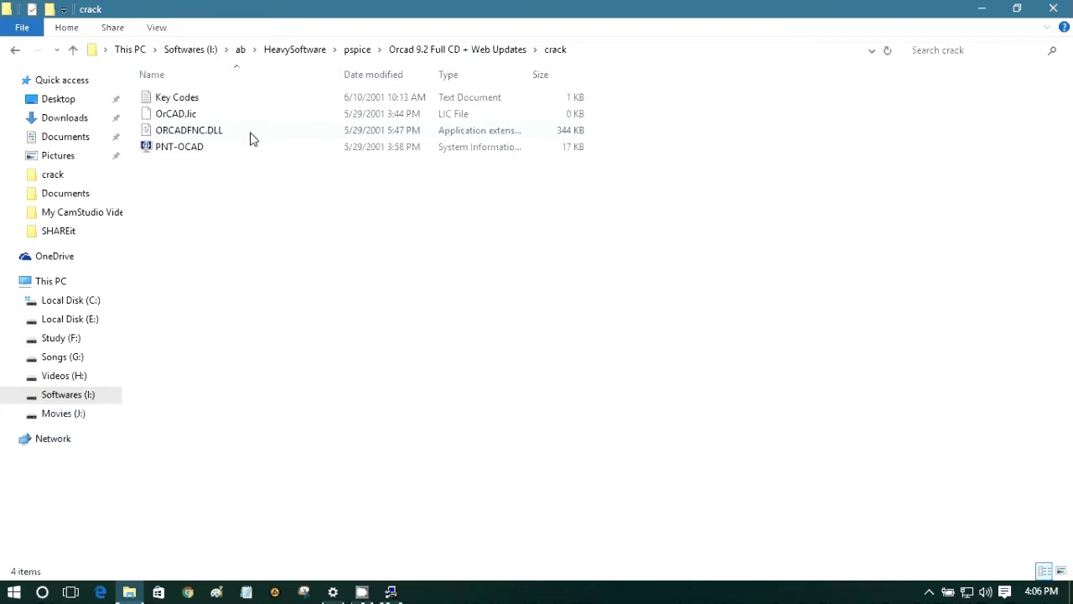
double_click(207, 98)
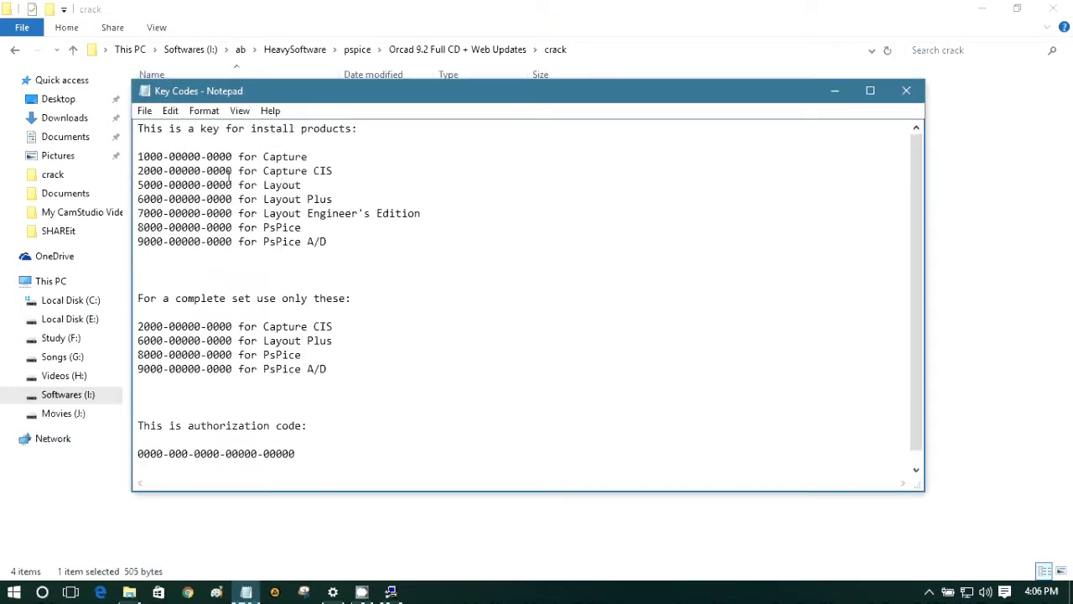
left_click_drag(232, 156, 137, 157)
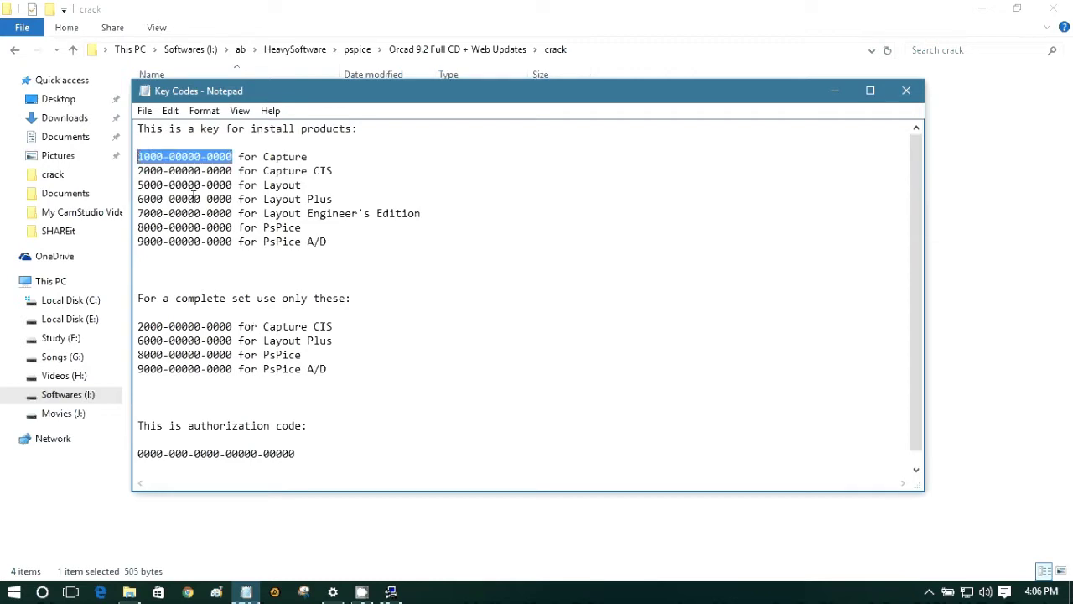
Step: Copy the four complete-set key code lines from the Key Codes notes
left_click(391, 592)
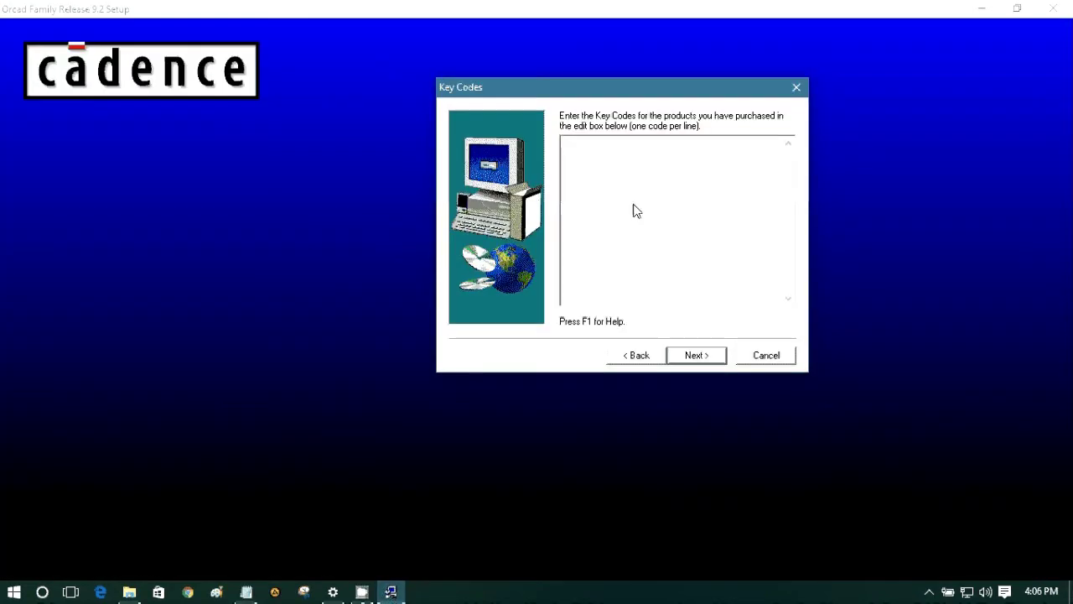
left_click(246, 592)
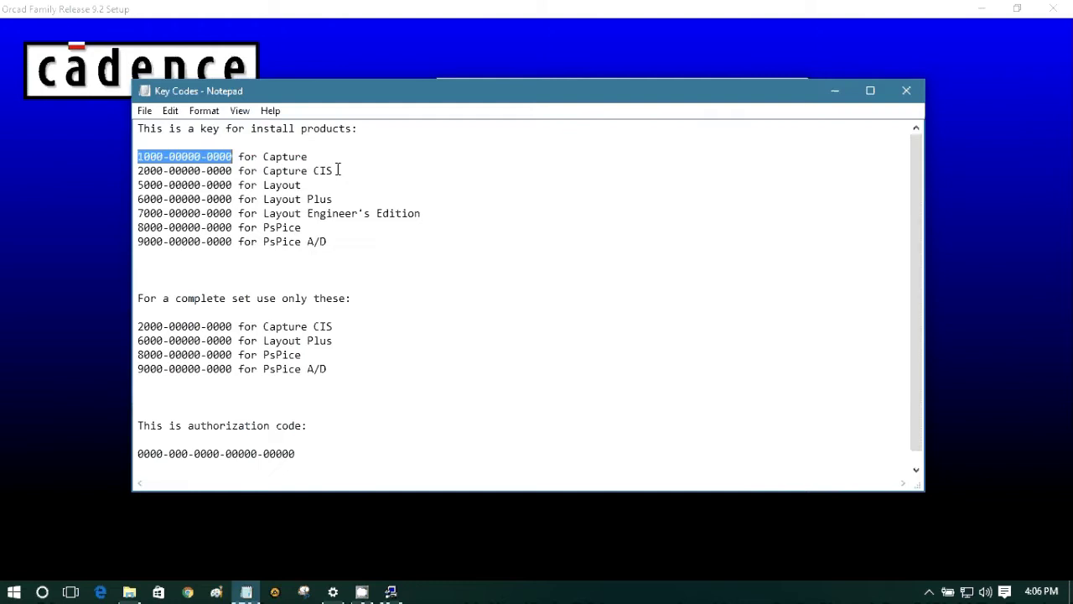
left_click_drag(347, 92, 347, 79)
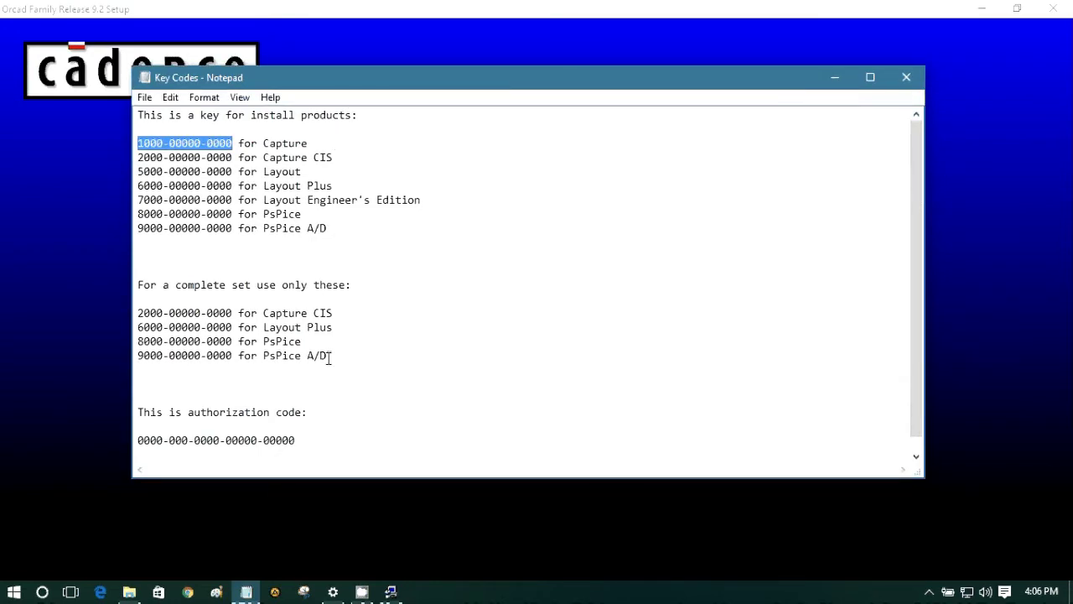
left_click_drag(327, 356, 347, 299)
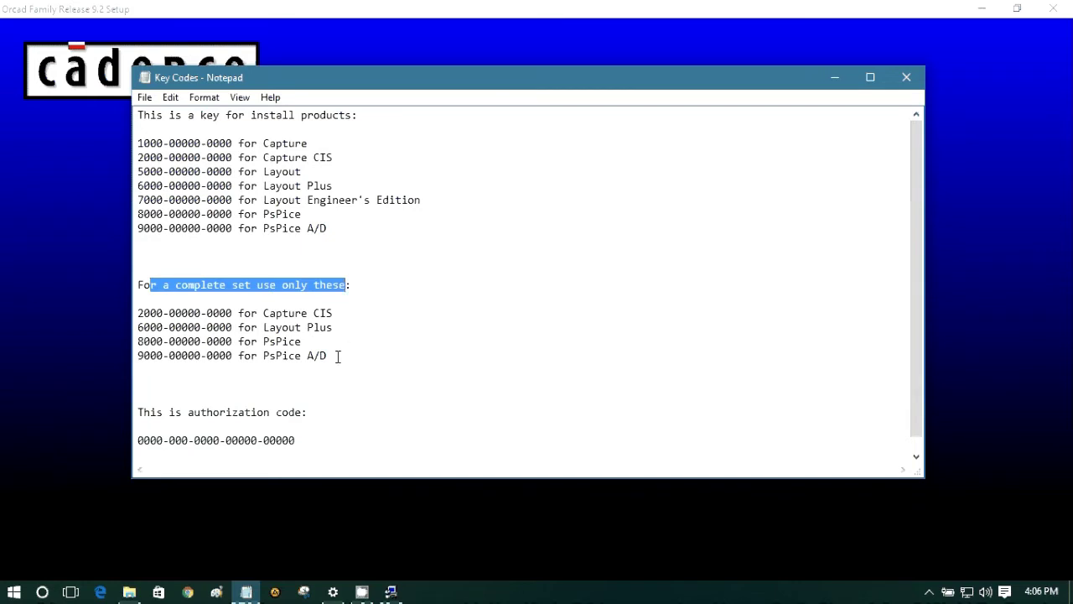
left_click_drag(327, 355, 136, 312)
right_click(170, 312)
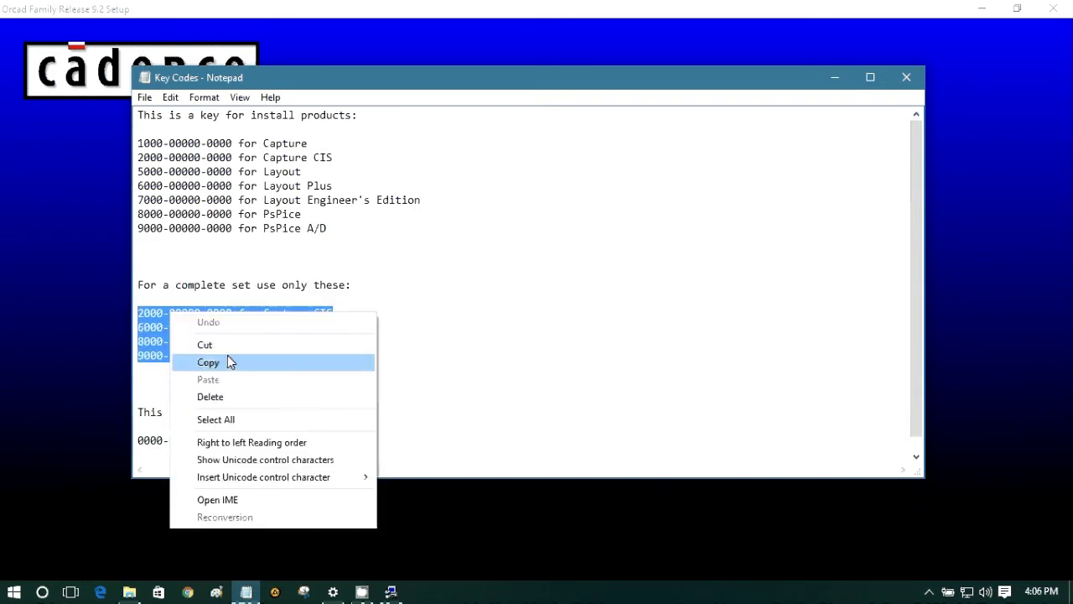
left_click(228, 357)
Step: Paste the four key codes into the setup's Key Codes box and continue to Authorization Codes
left_click(391, 591)
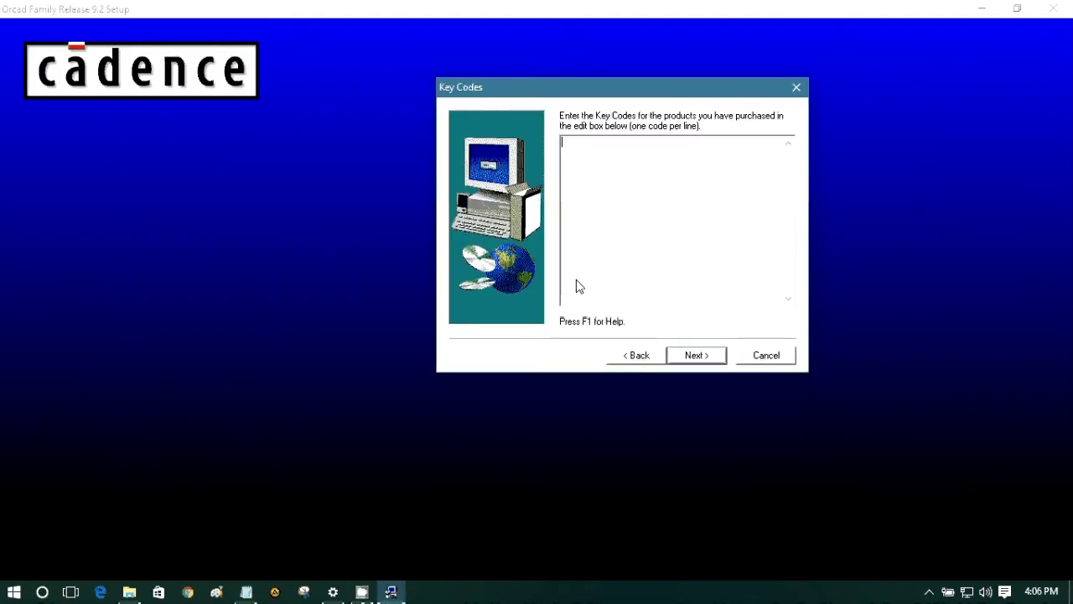
right_click(580, 198)
left_click(625, 275)
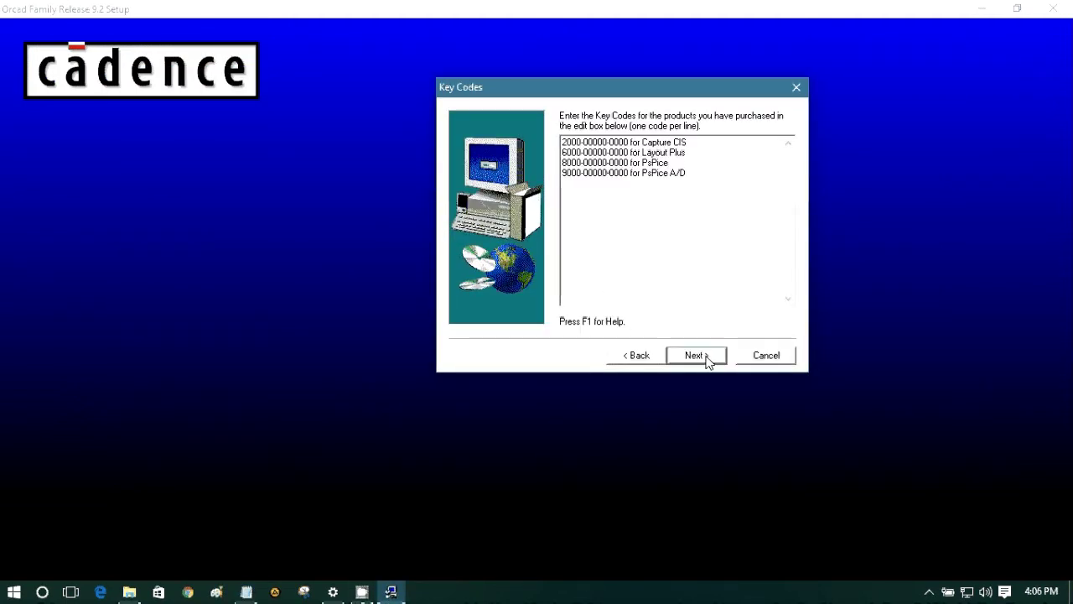
left_click(707, 360)
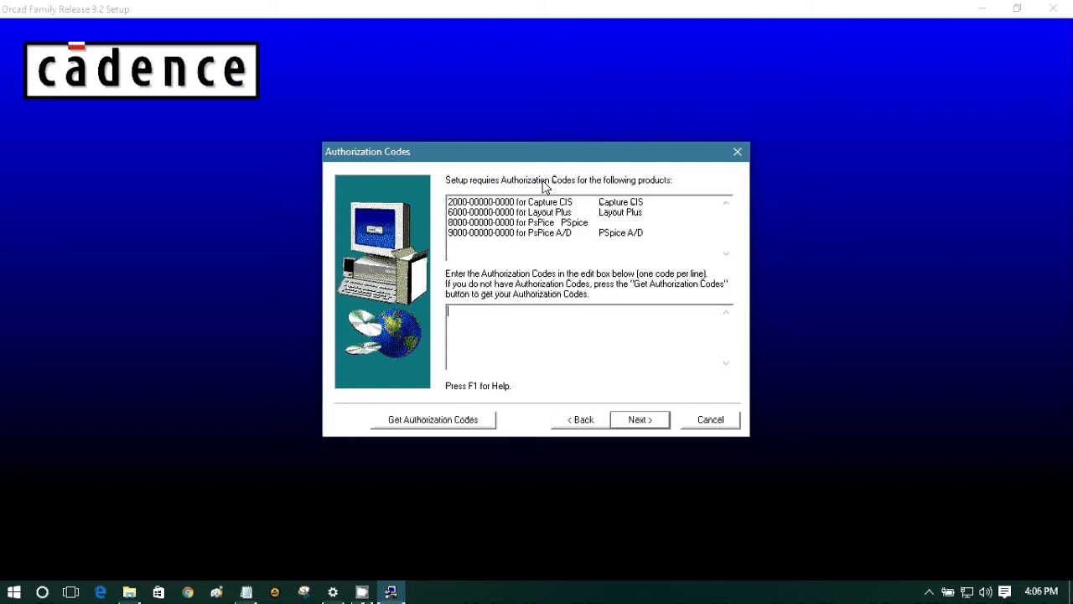
Step: Copy the authorization code line from the Key Codes notes
left_click_drag(530, 157, 509, 126)
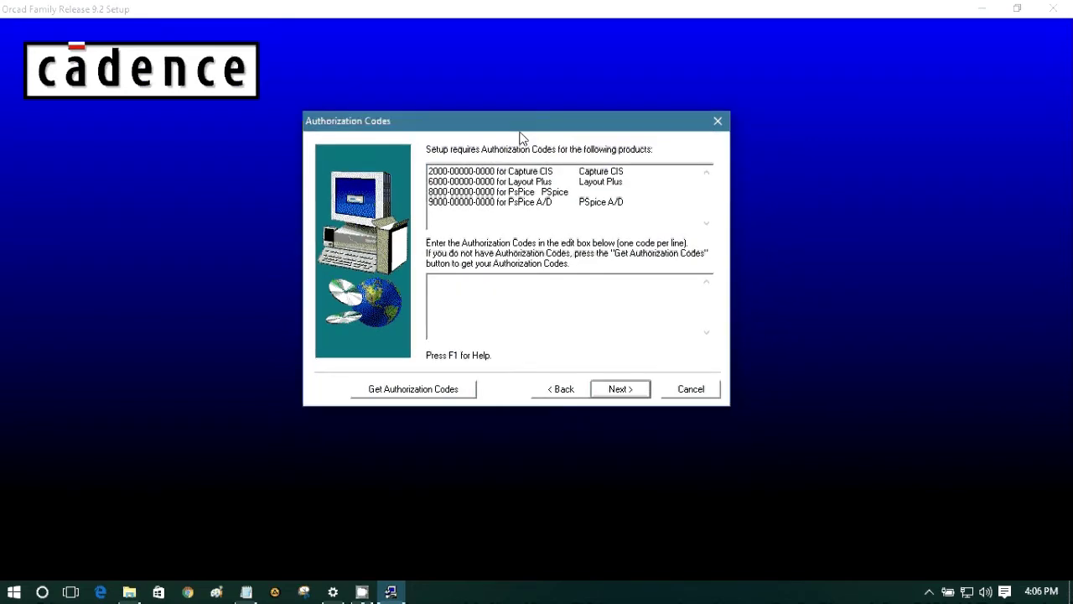
left_click(245, 591)
left_click_drag(295, 426, 136, 425)
right_click(205, 428)
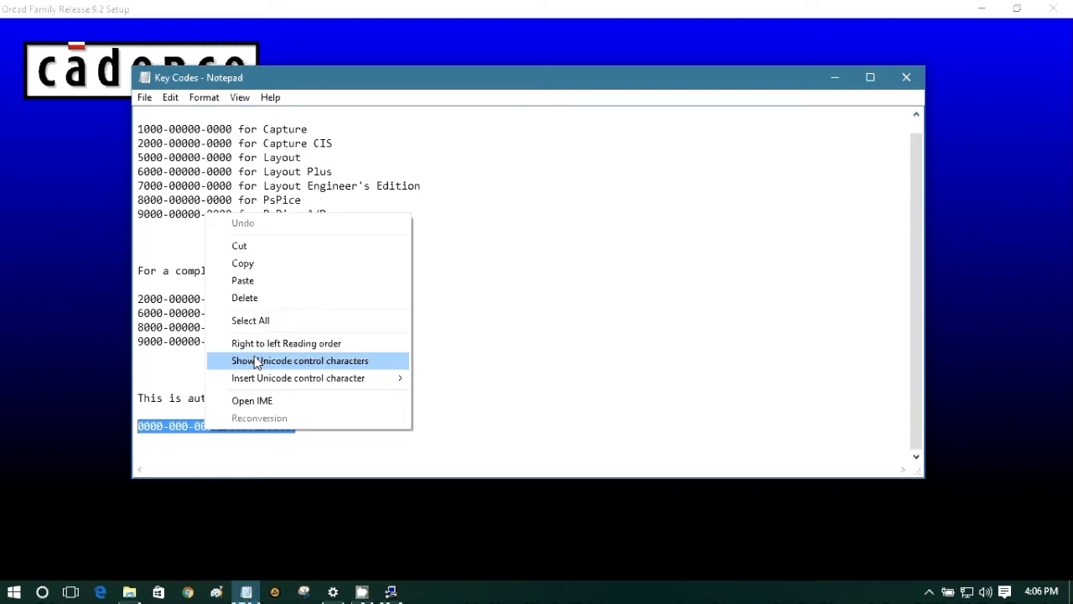
left_click(263, 261)
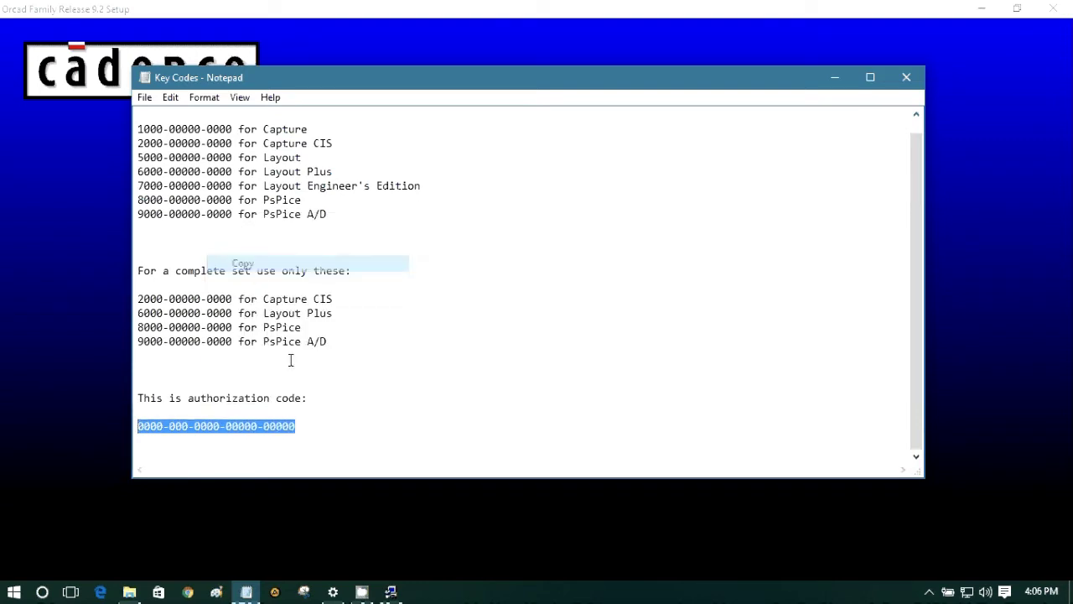
Step: Paste the authorization code, continue to User Information, and clear the prefilled Name field
left_click(390, 590)
right_click(546, 300)
left_click(585, 368)
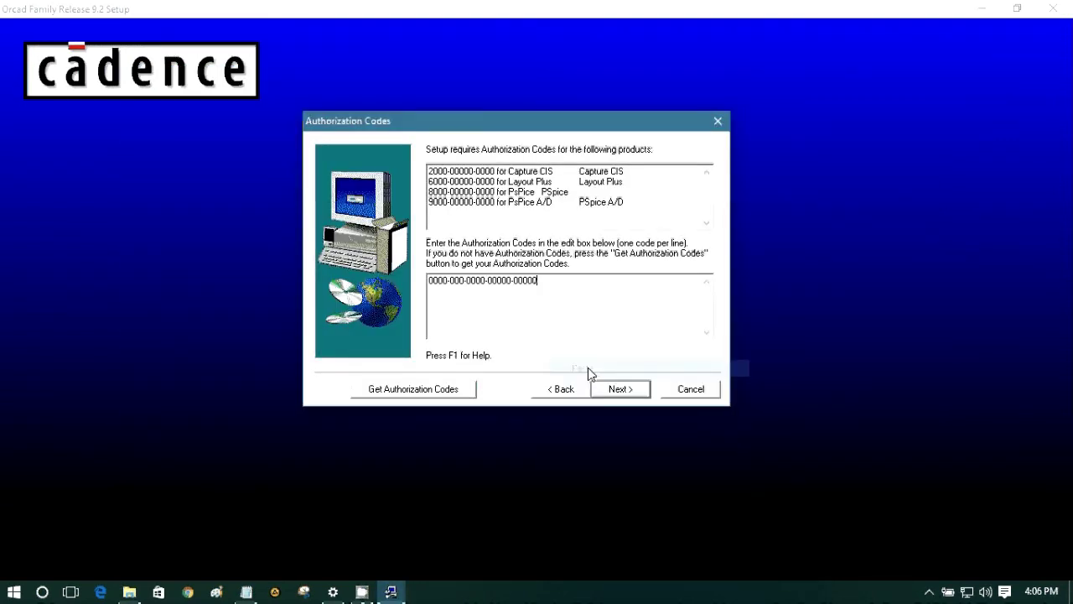
left_click(613, 390)
left_click_drag(630, 248, 464, 244)
key("BackSpace")
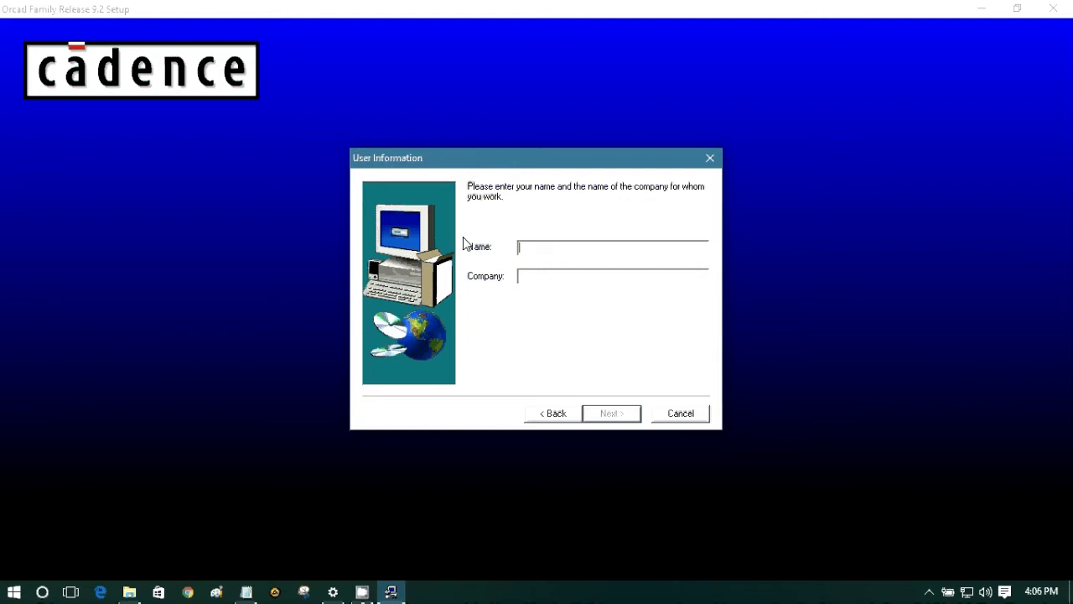
Step: Enter the user's name and company, then confirm the registration details
type("DAngero")
key("BackSpace")
key("BackSpace")
key("BackSpace")
key("BackSpace")
key("BackSpace")
key("BackSpace")
type("angerous")
type("ab")
left_click_drag(522, 163, 461, 132)
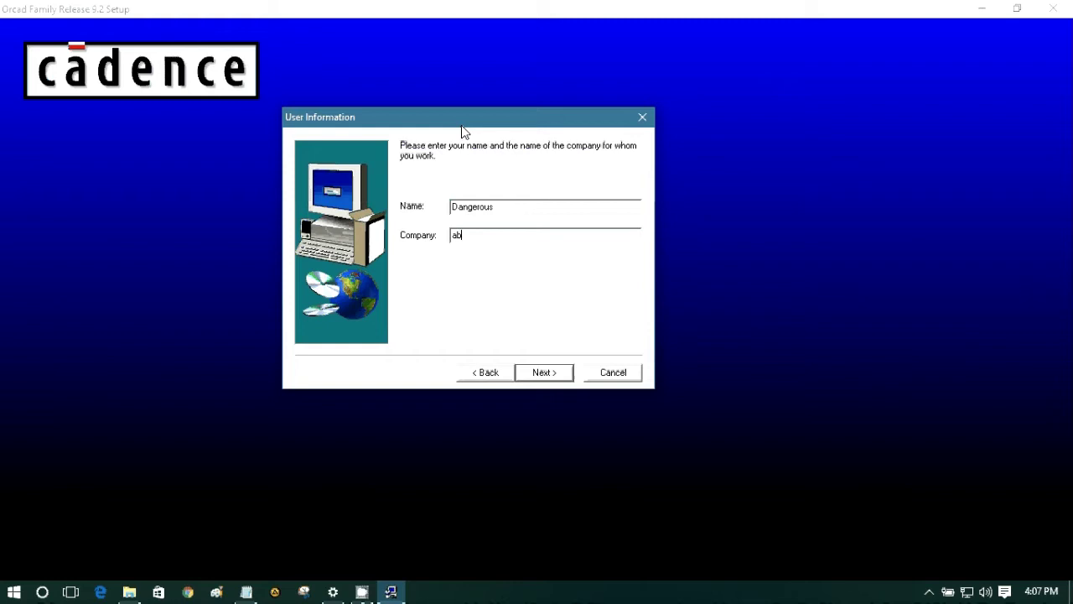
left_click(542, 372)
left_click_drag(548, 228, 544, 198)
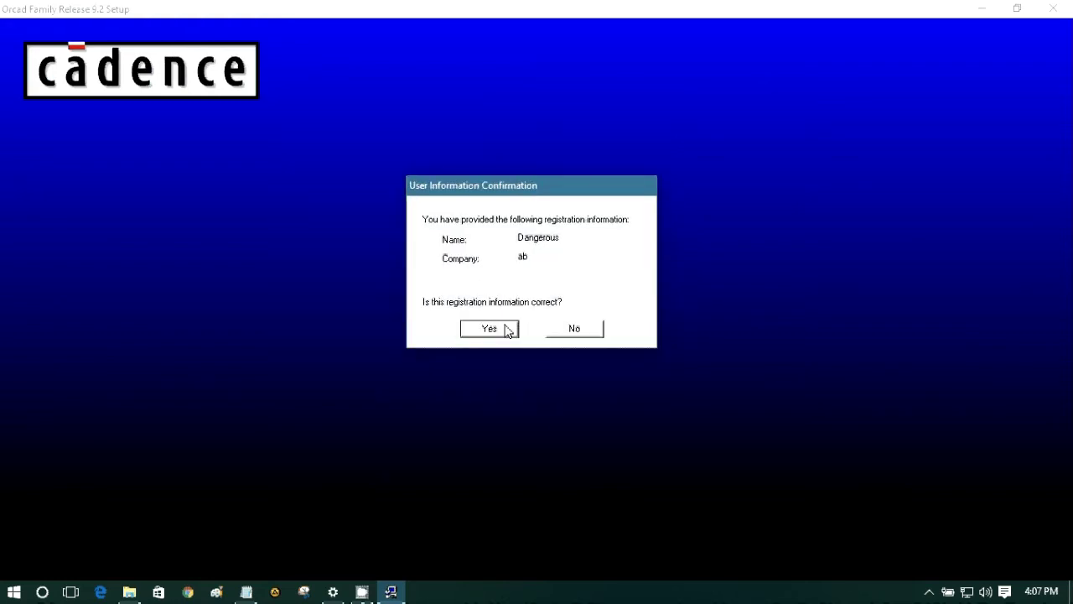
left_click(490, 328)
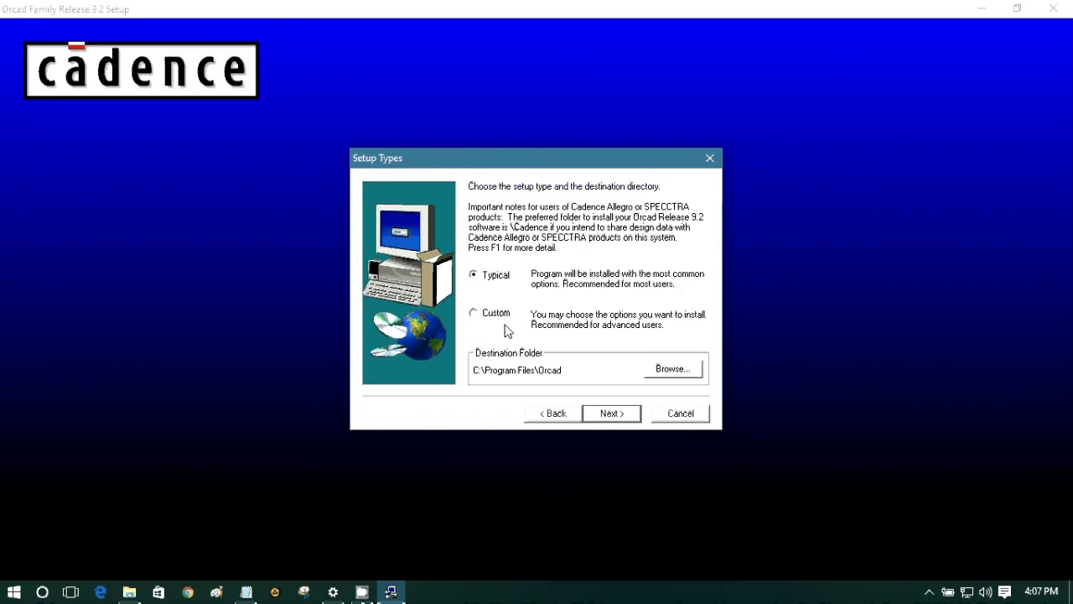
Step: Choose the Custom setup type and add Schematics to the installed components
left_click(474, 313)
left_click(473, 274)
left_click_drag(555, 158, 506, 167)
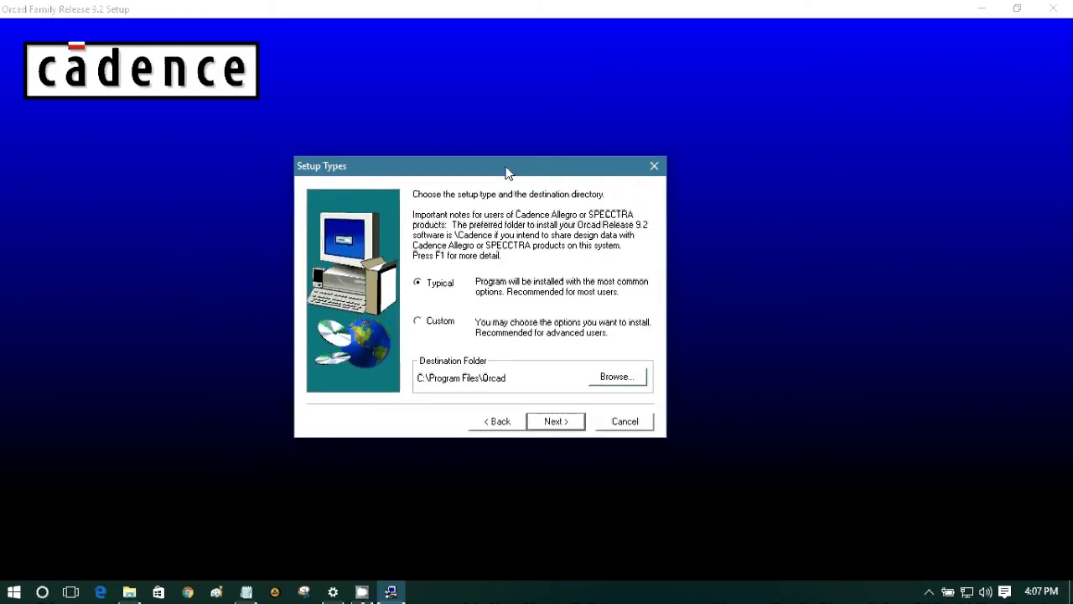
left_click(419, 324)
left_click(552, 420)
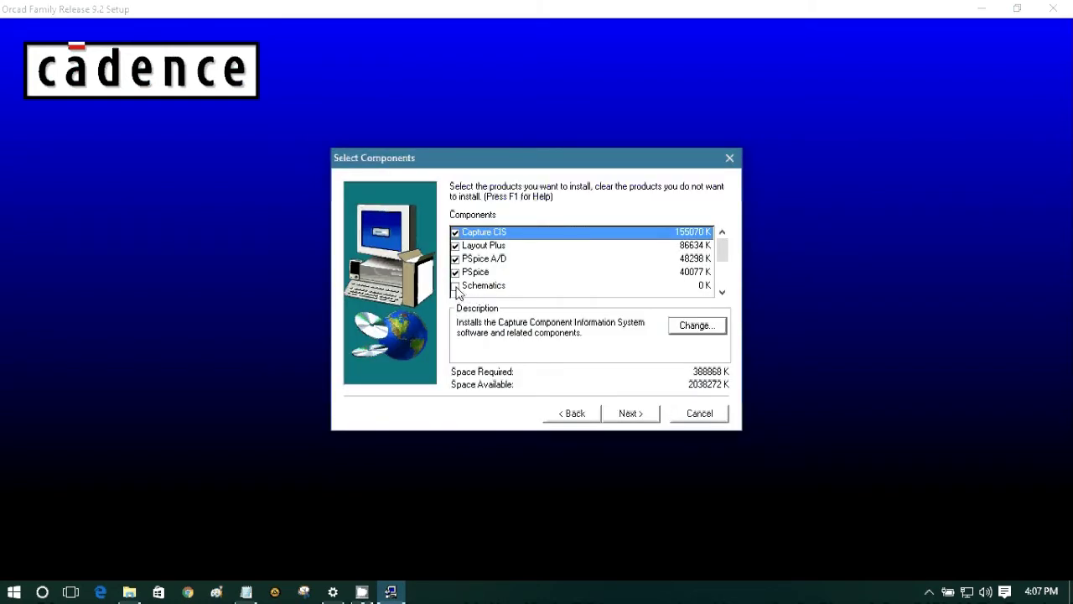
left_click(455, 287)
left_click_drag(639, 163, 627, 142)
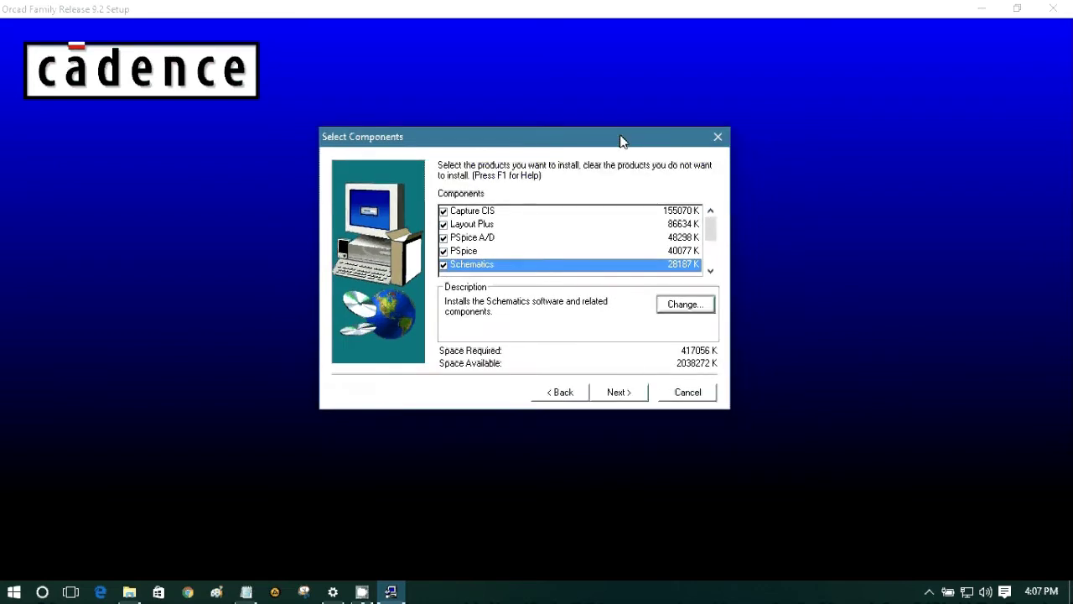
left_click(633, 394)
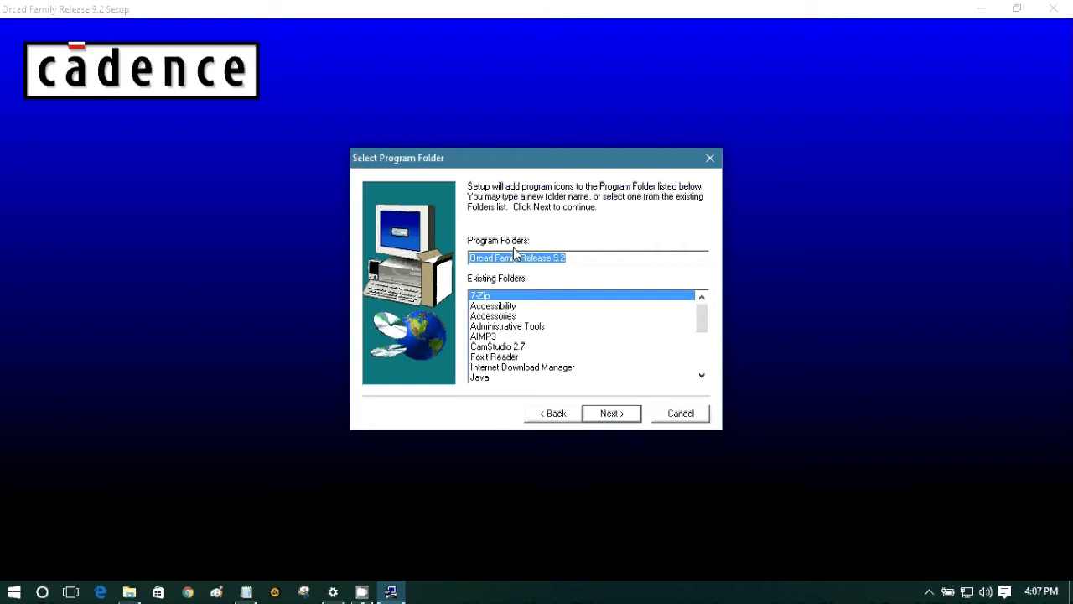
Step: Accept the default program folder and start copying the OrCAD program files
left_click_drag(536, 161, 516, 138)
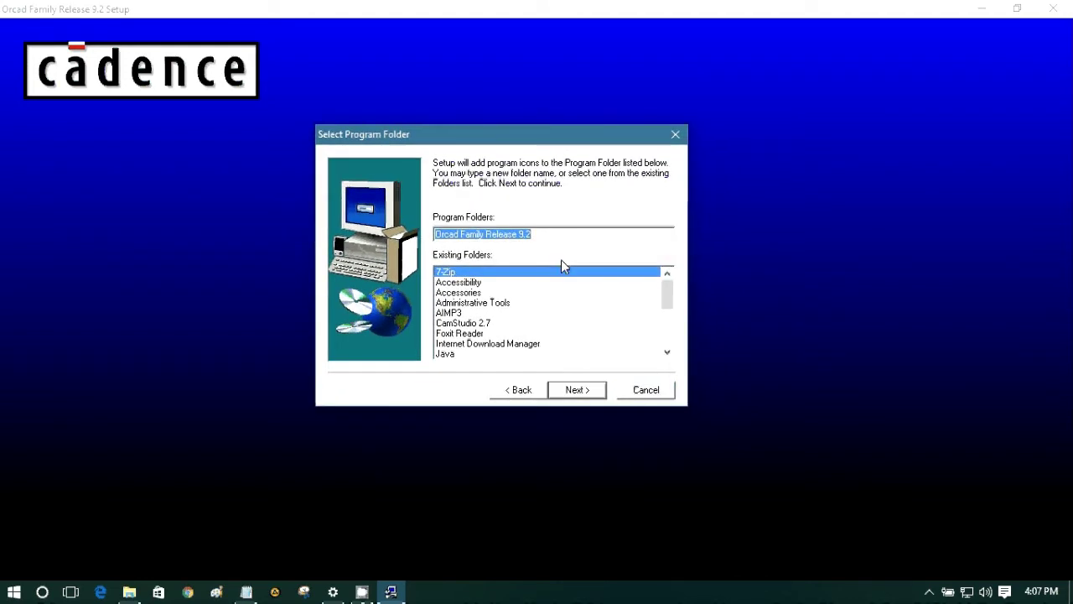
left_click(586, 391)
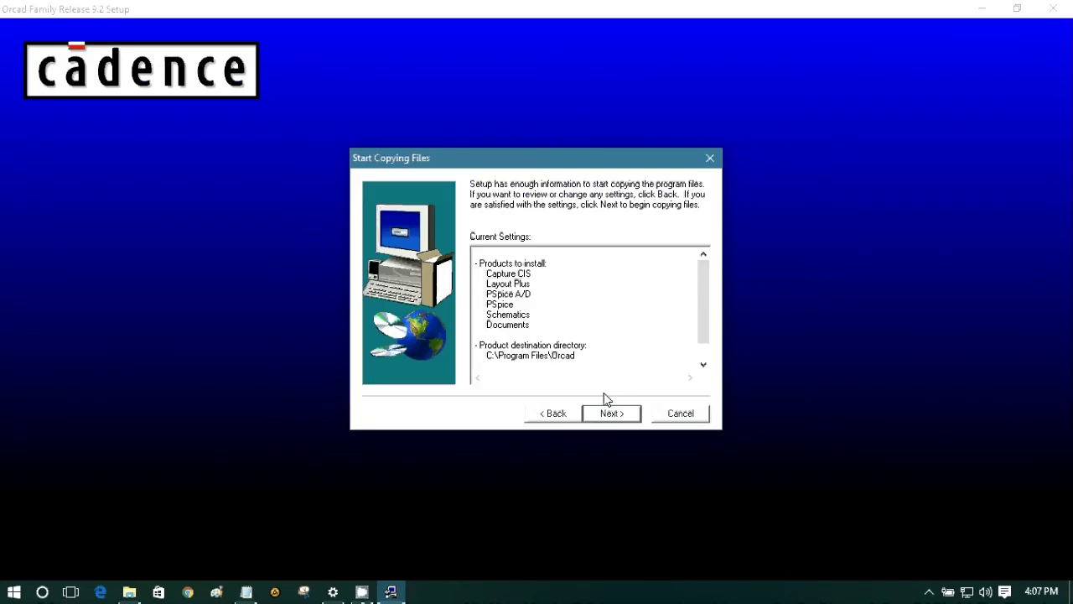
left_click(607, 411)
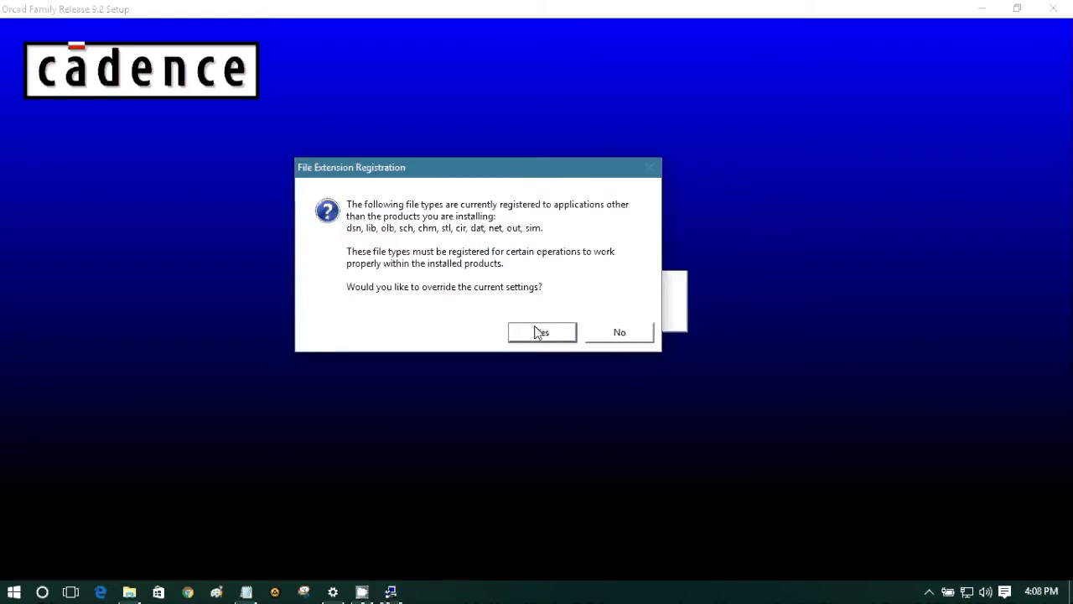
Step: Let OrCAD claim both file types, acknowledge the Acrobat note, and finish setup without the Release Notes
left_click(537, 332)
left_click(608, 409)
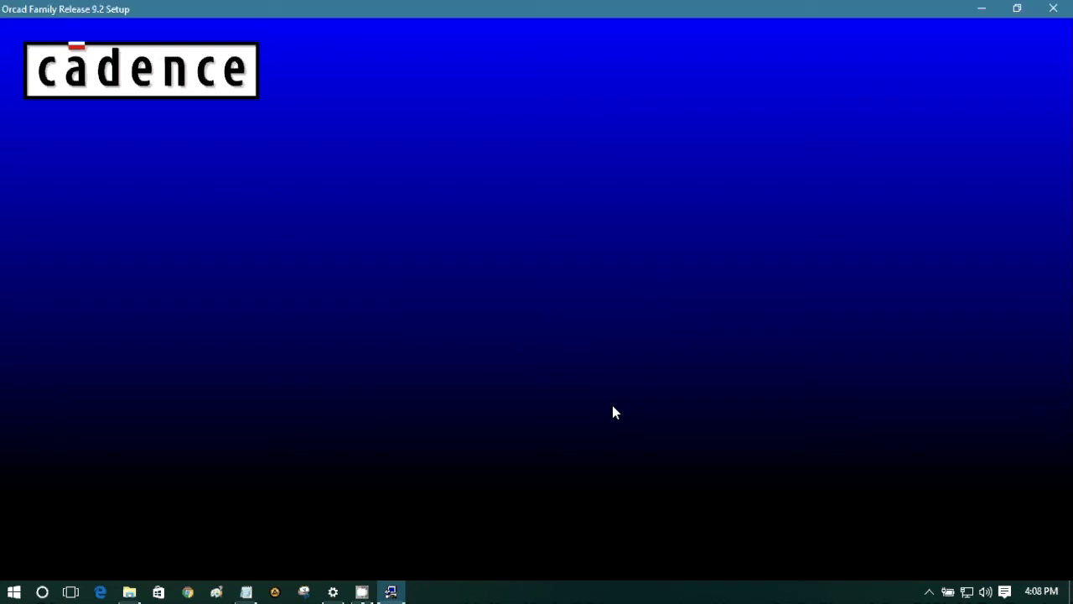
left_click(686, 419)
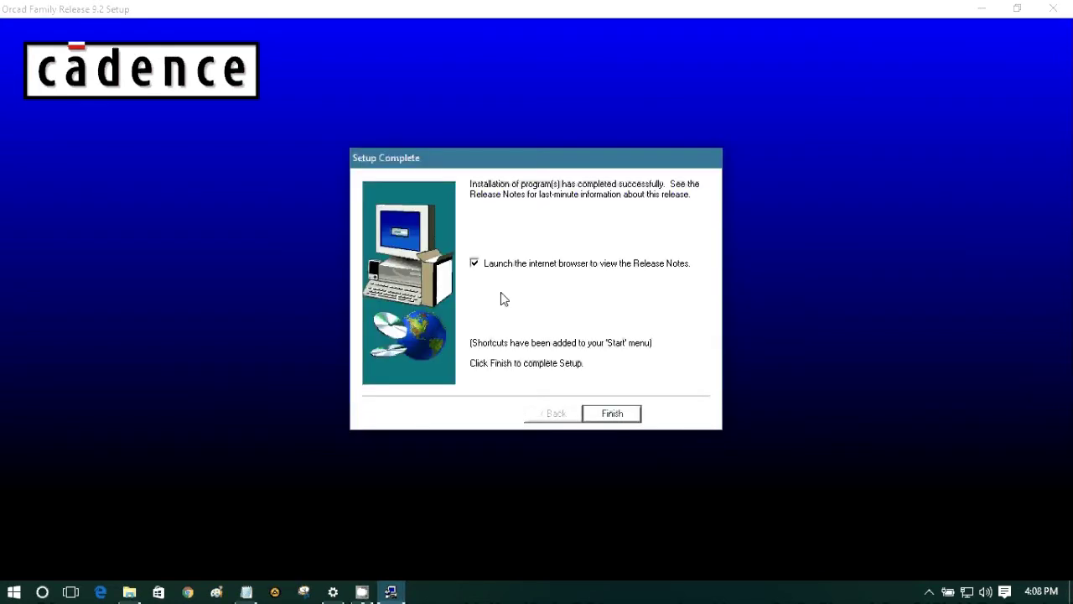
left_click_drag(537, 157, 523, 134)
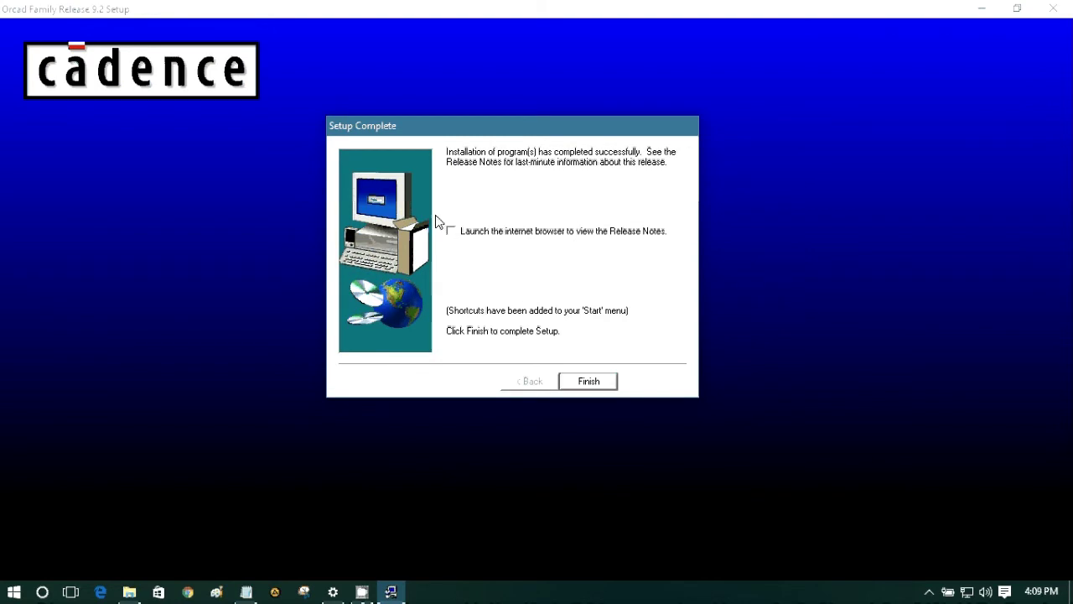
left_click(589, 381)
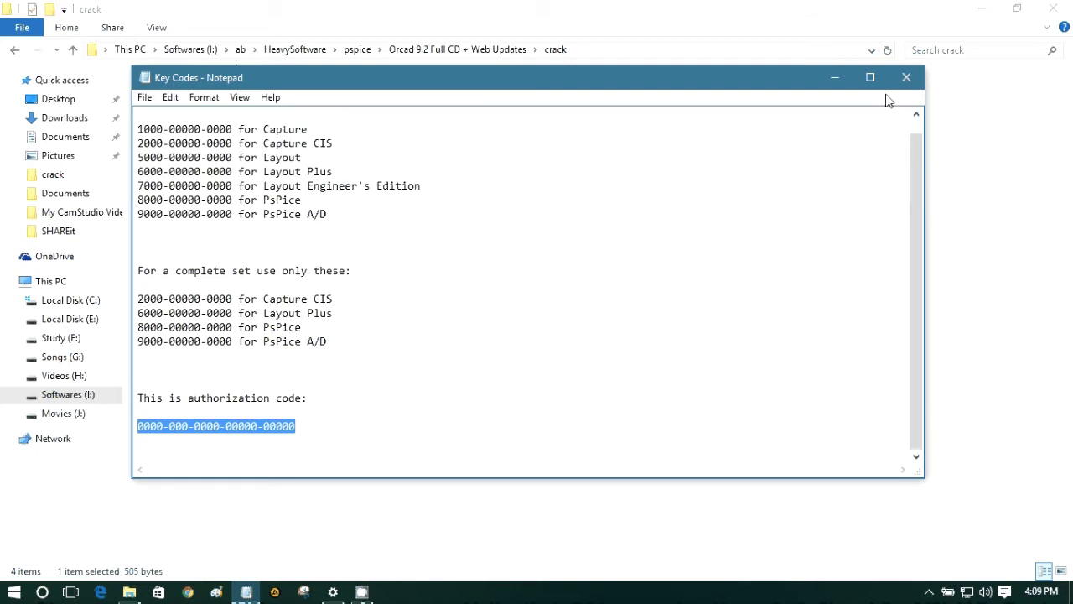
Step: Close the Key Codes notes and open the Capture92_WebUpdate1 folder in Orcad web Update
left_click(907, 77)
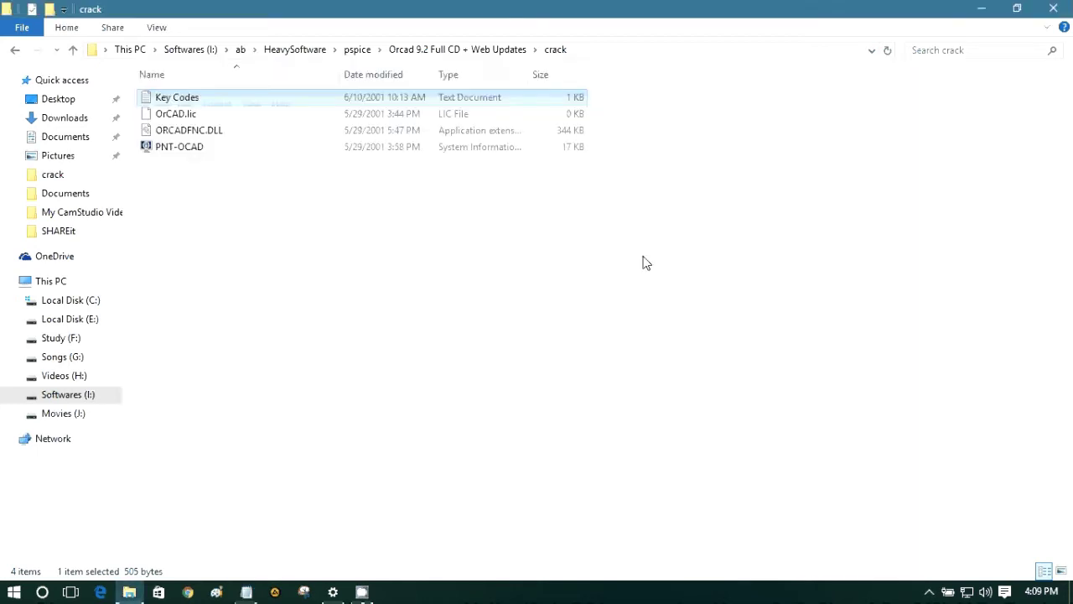
left_click(74, 50)
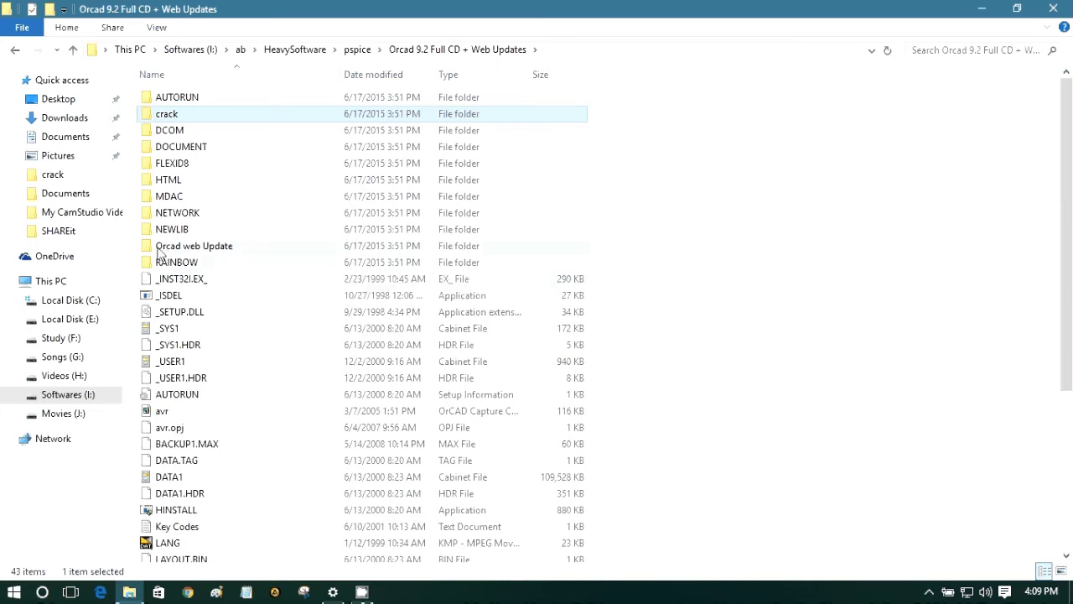
left_click(250, 250)
double_click(250, 251)
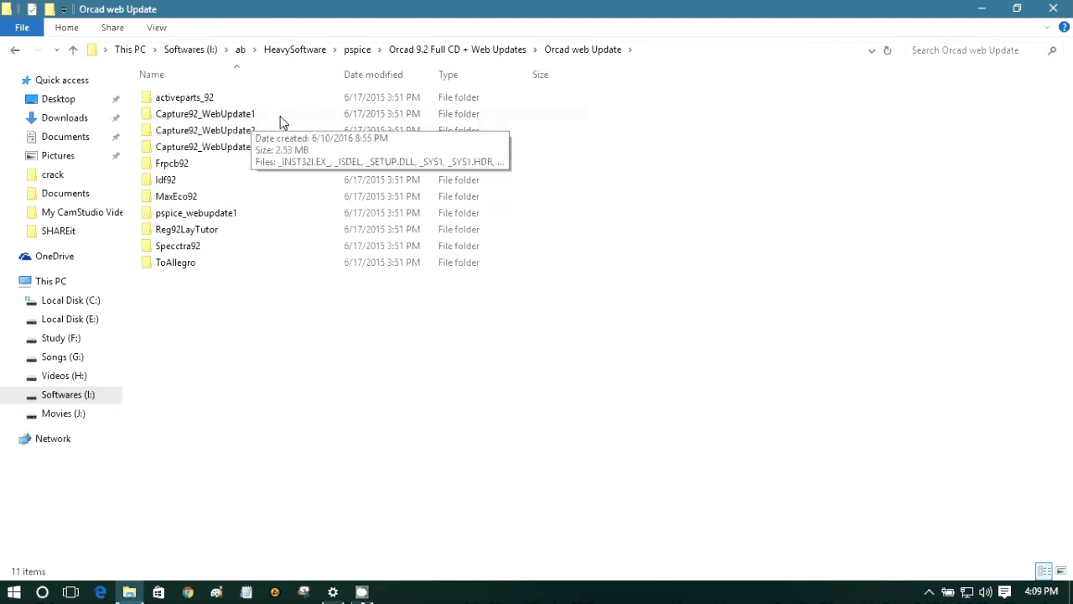
double_click(280, 118)
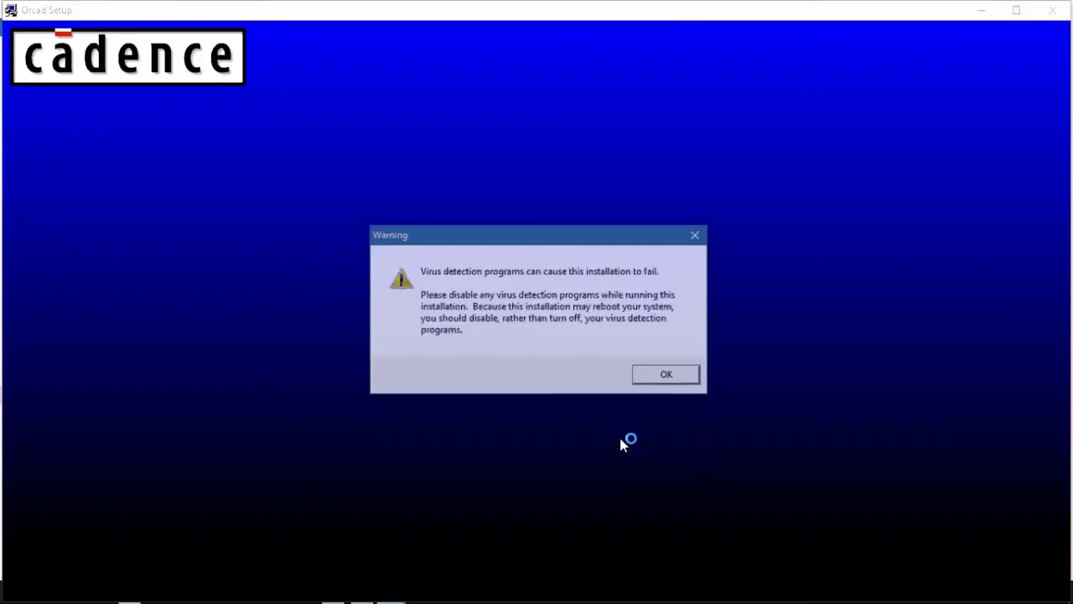
Step: Install Web Update 1 into the default C:\Program Files\Orcad folder, accept the license, and skip the Readme
left_click(695, 378)
left_click(610, 426)
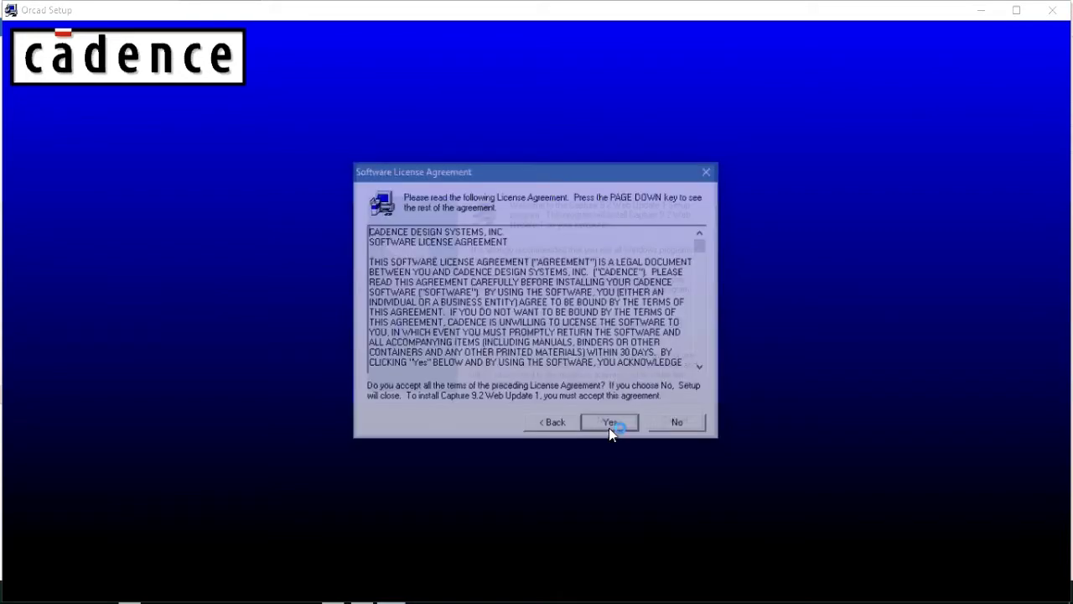
left_click(609, 427)
left_click(610, 426)
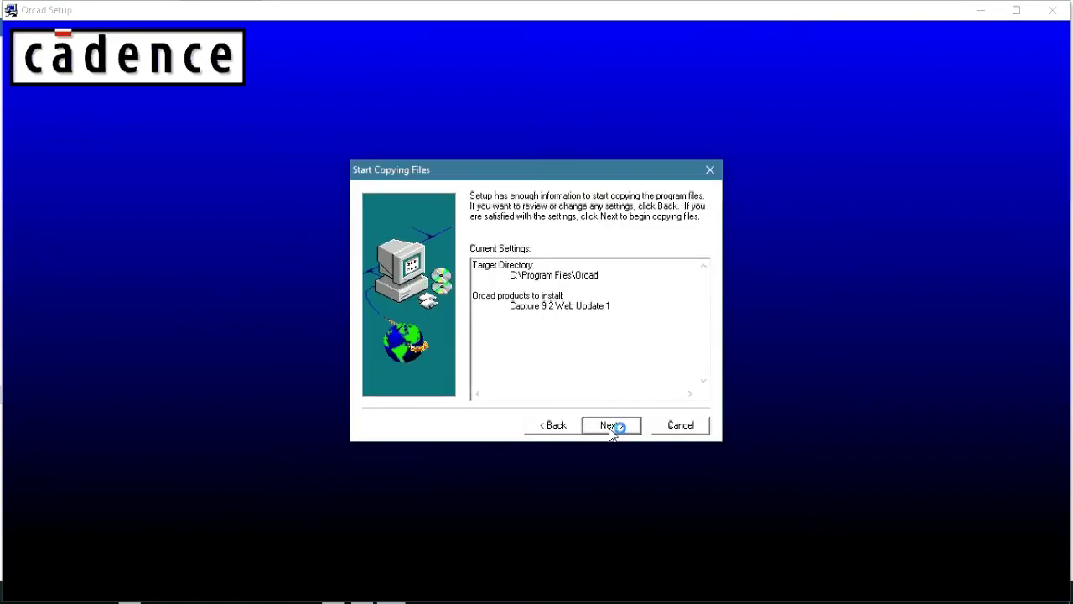
left_click(610, 427)
left_click_drag(520, 176, 503, 160)
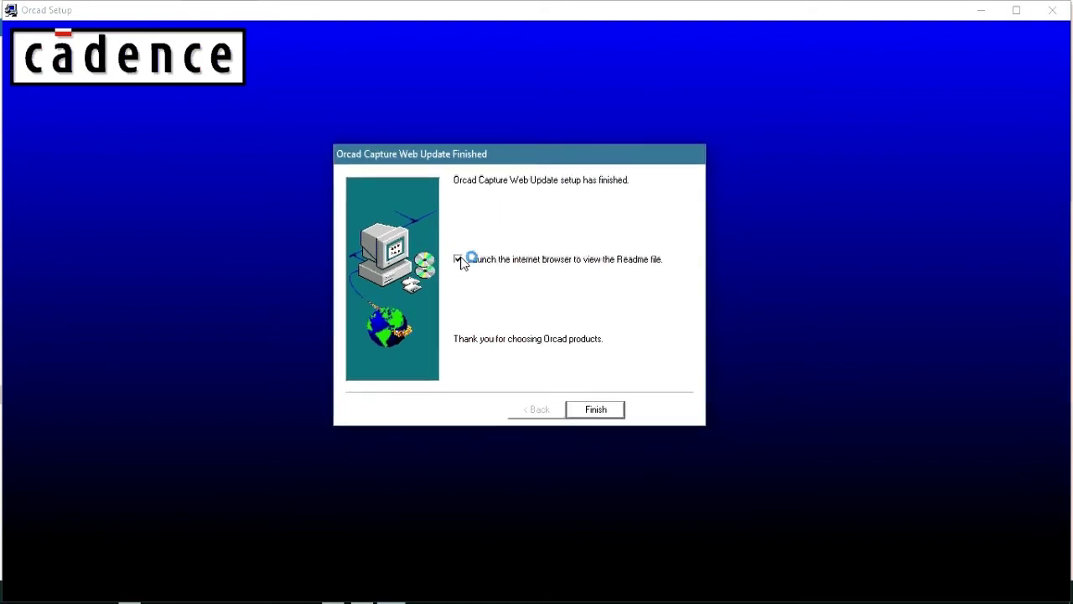
left_click(459, 261)
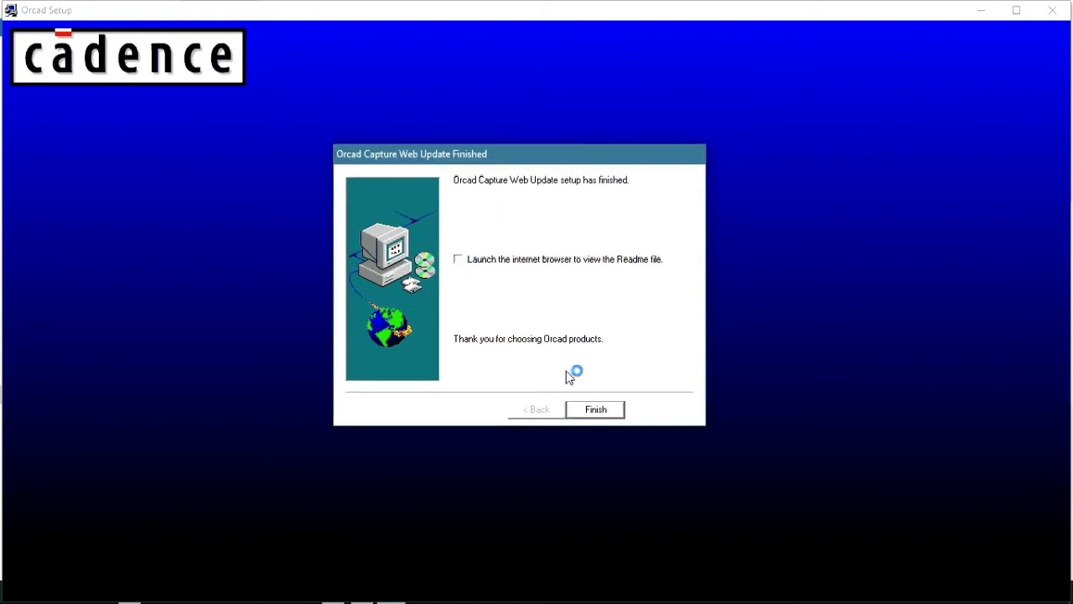
left_click(595, 409)
Step: Run SETUP from the Capture92_WebUpdate2 folder as administrator
left_click(73, 49)
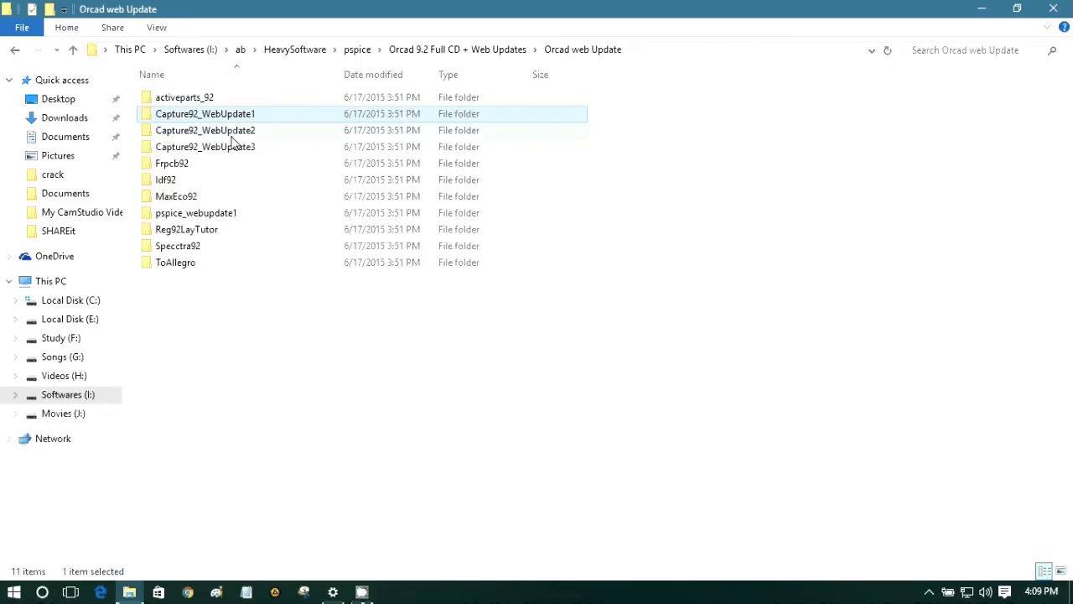
double_click(237, 134)
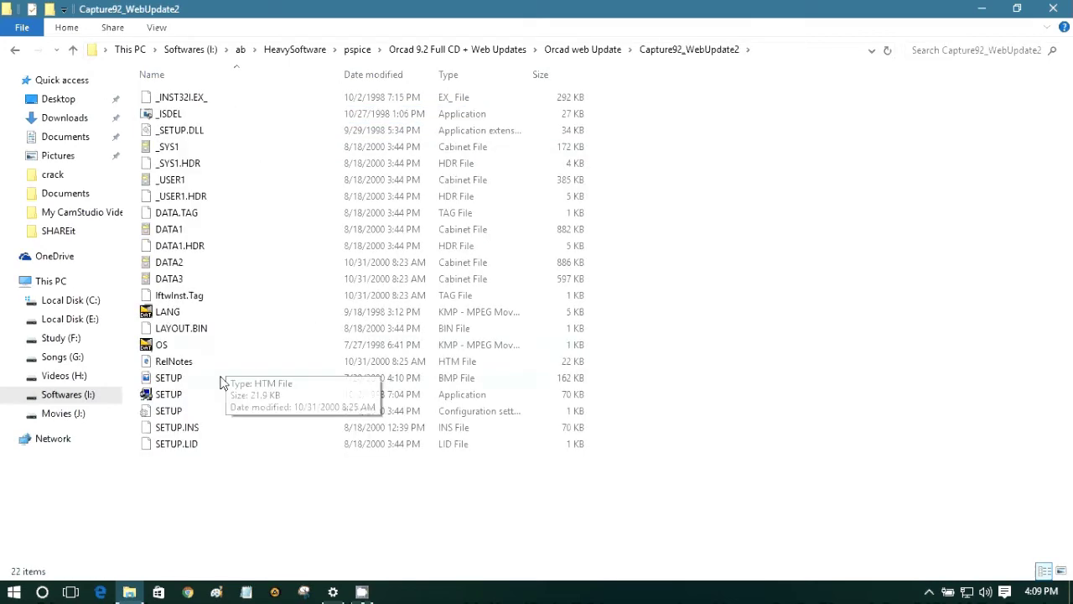
left_click(225, 396)
double_click(225, 395)
left_click(609, 328)
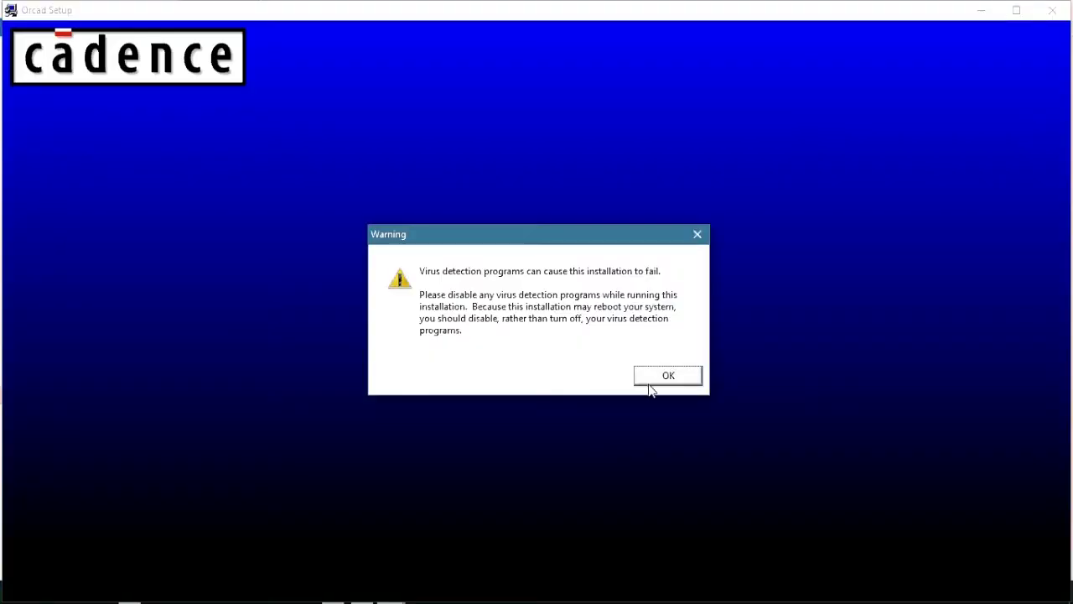
Step: Install Web Update 2 into the default Orcad folder and close its setup
left_click(657, 384)
left_click(612, 423)
left_click(608, 425)
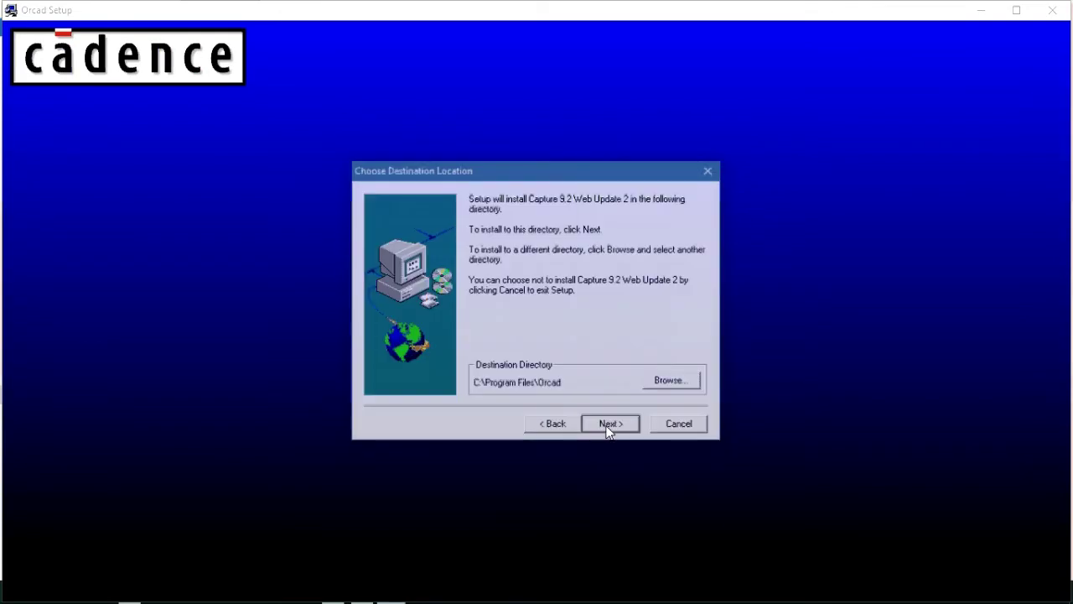
left_click(609, 424)
left_click(610, 424)
left_click(611, 424)
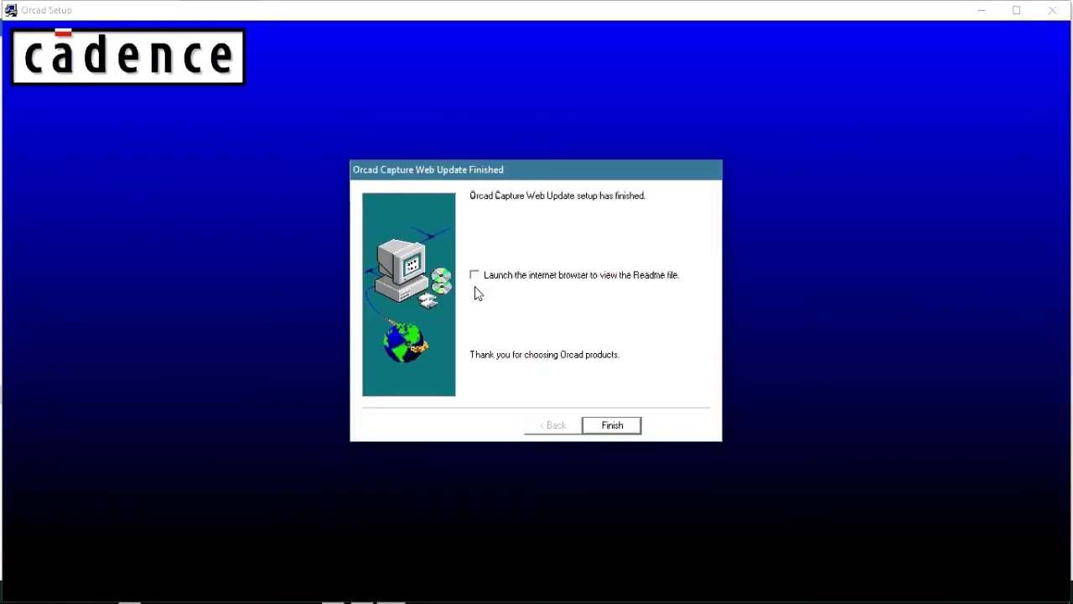
left_click(611, 425)
Step: Install Web Update 3 into C:\Program Files\Orcad, accepting the license and skipping the Readme
left_click(74, 50)
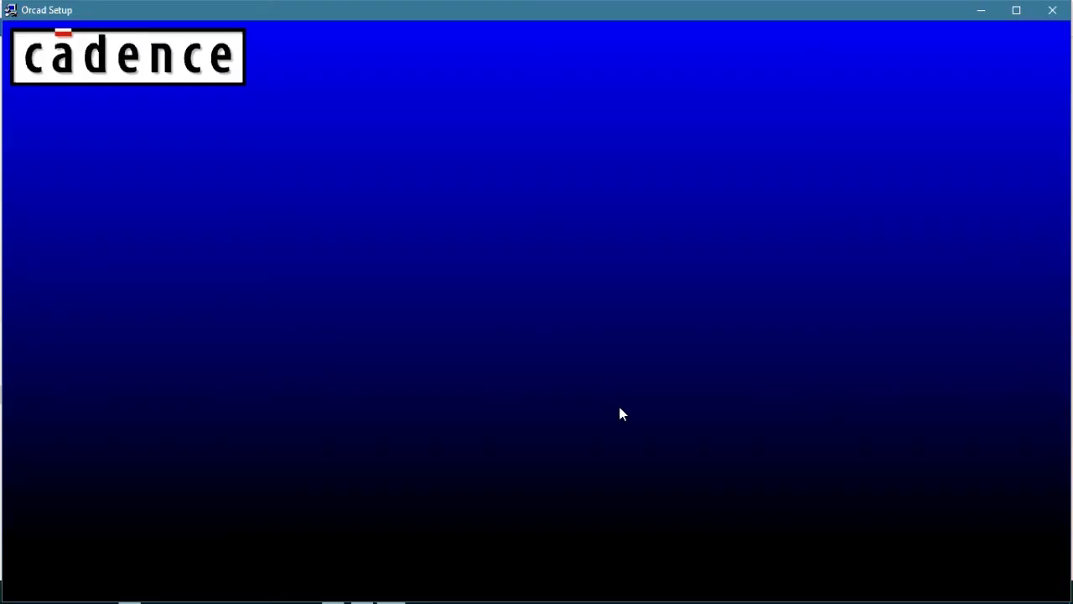
left_click(677, 378)
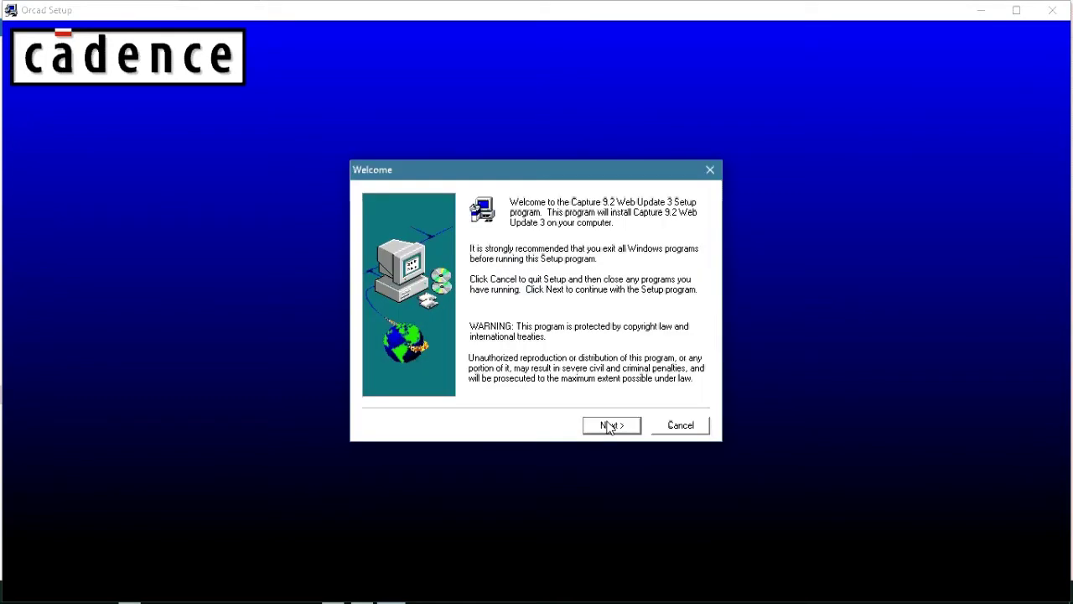
left_click(609, 423)
left_click(610, 423)
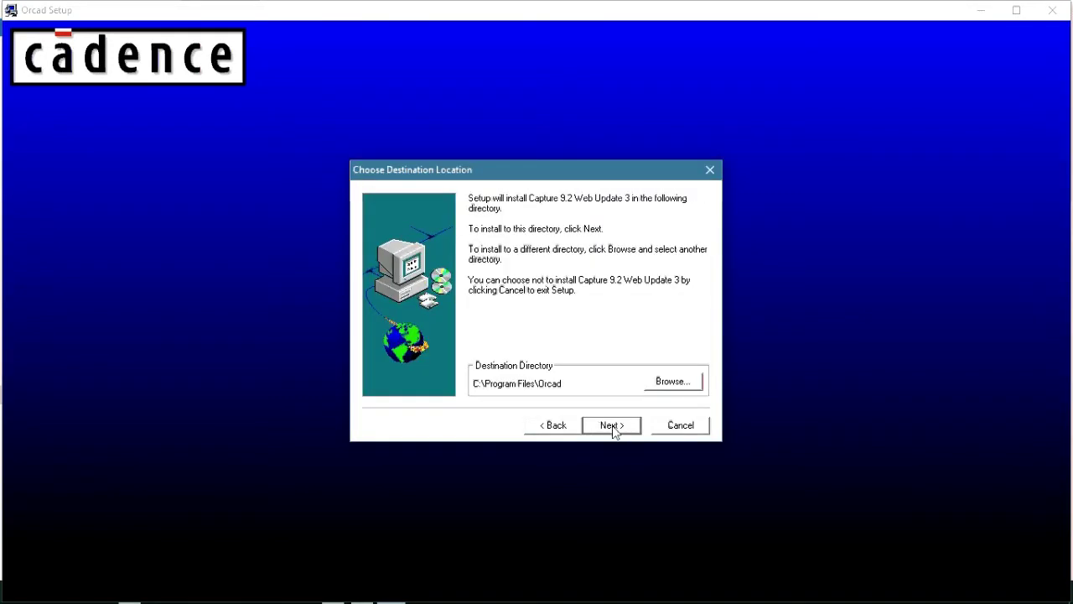
left_click(612, 425)
left_click(614, 429)
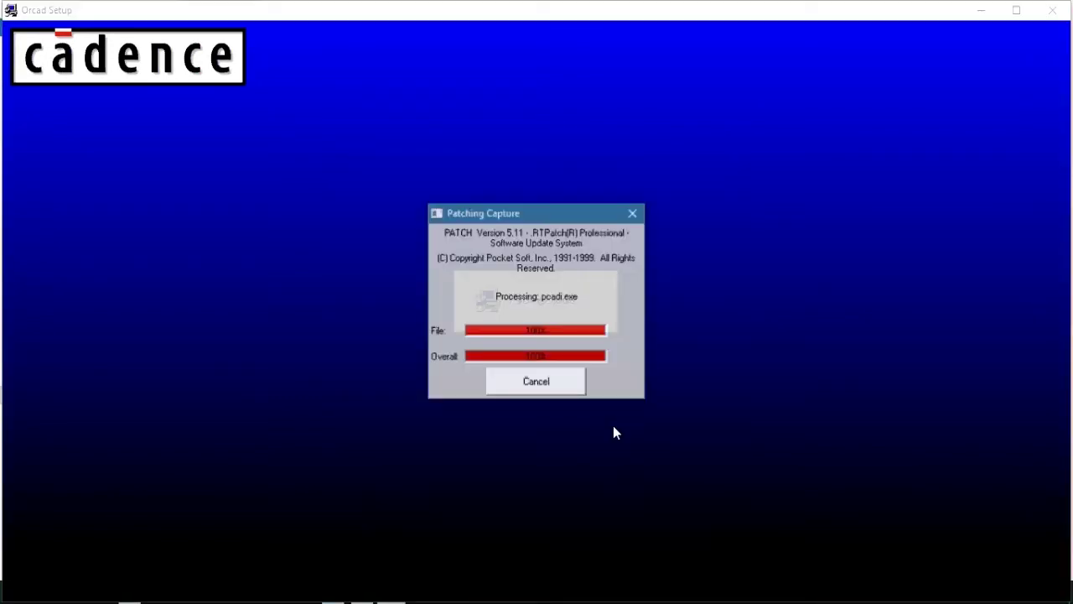
left_click(475, 275)
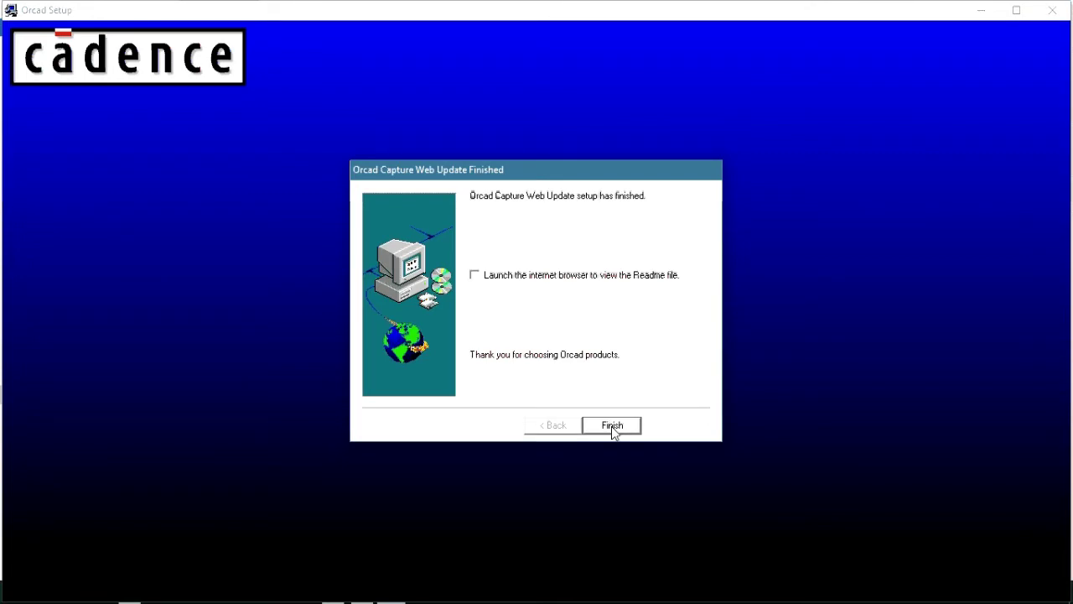
left_click(612, 425)
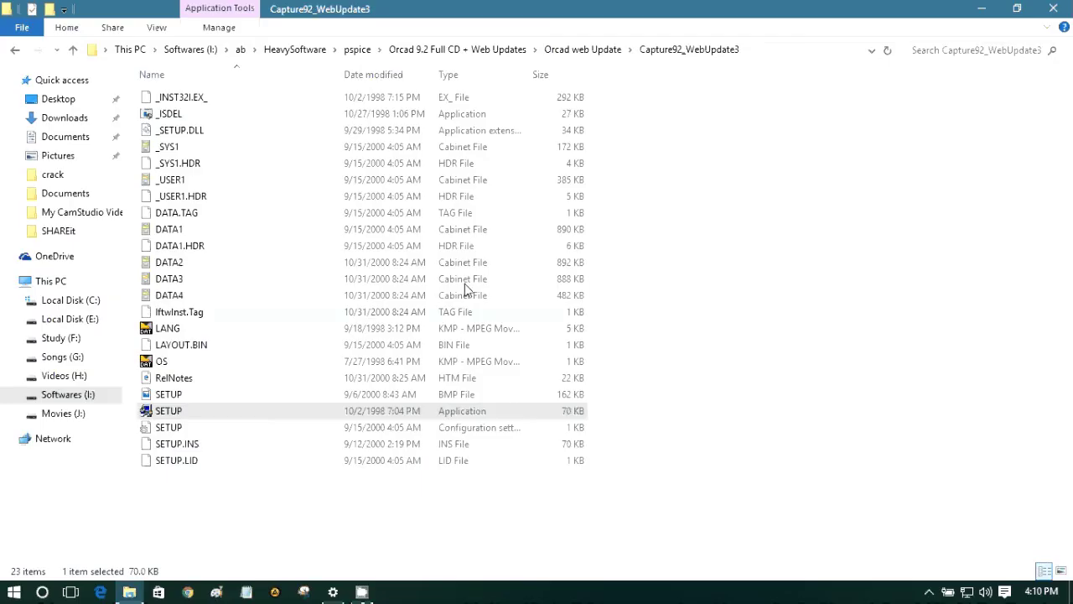
Step: Go up two levels to Orcad 9.2 Full CD + Web Updates and open its crack folder
left_click(75, 52)
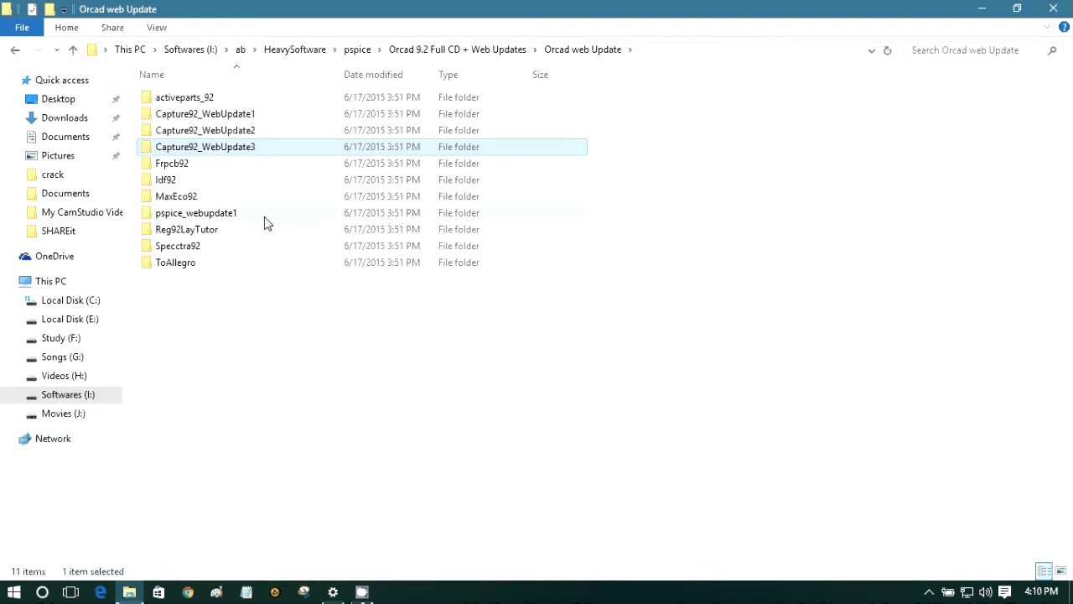
left_click(77, 52)
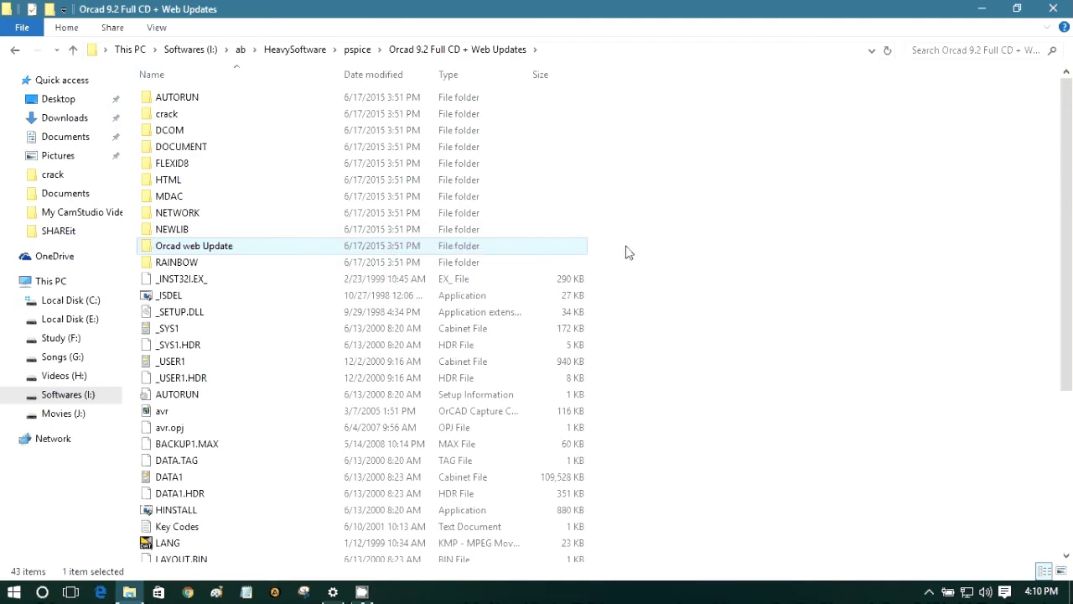
left_click(718, 277)
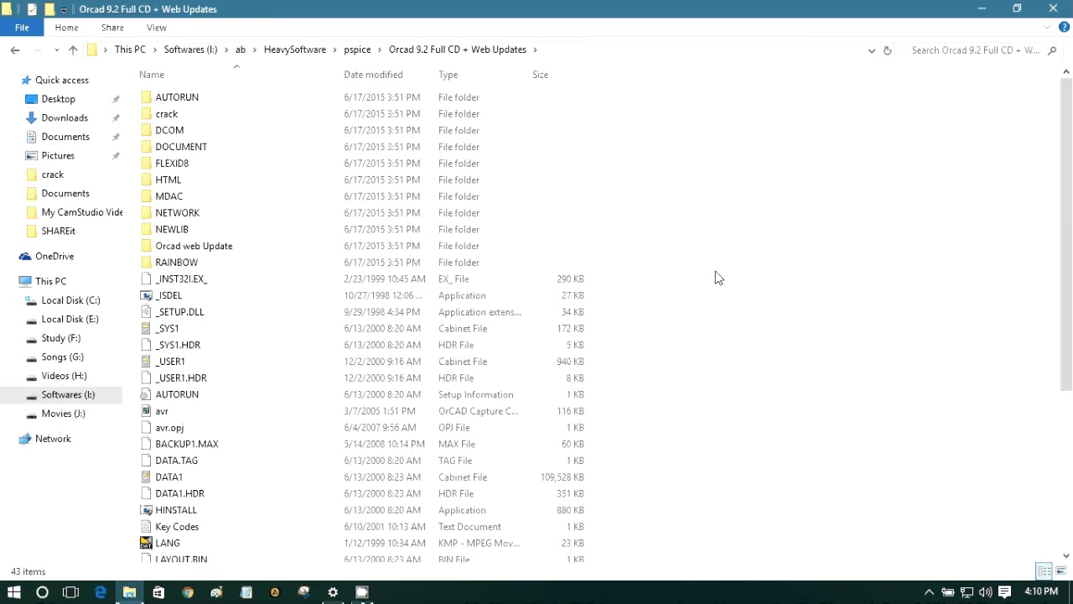
left_click_drag(1068, 88, 1068, 55)
double_click(195, 119)
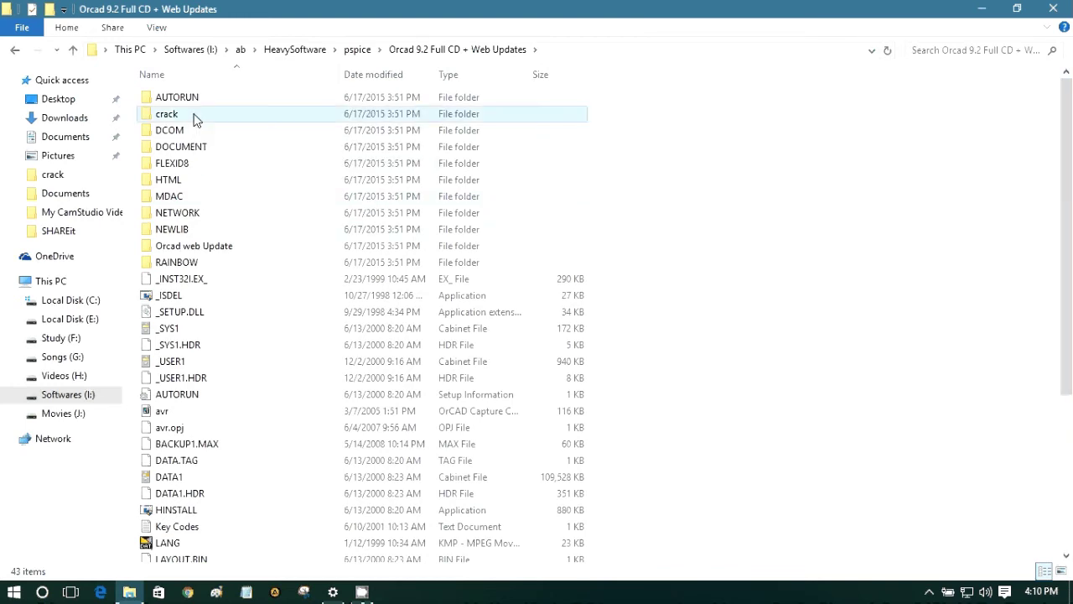
left_click(73, 51)
double_click(218, 120)
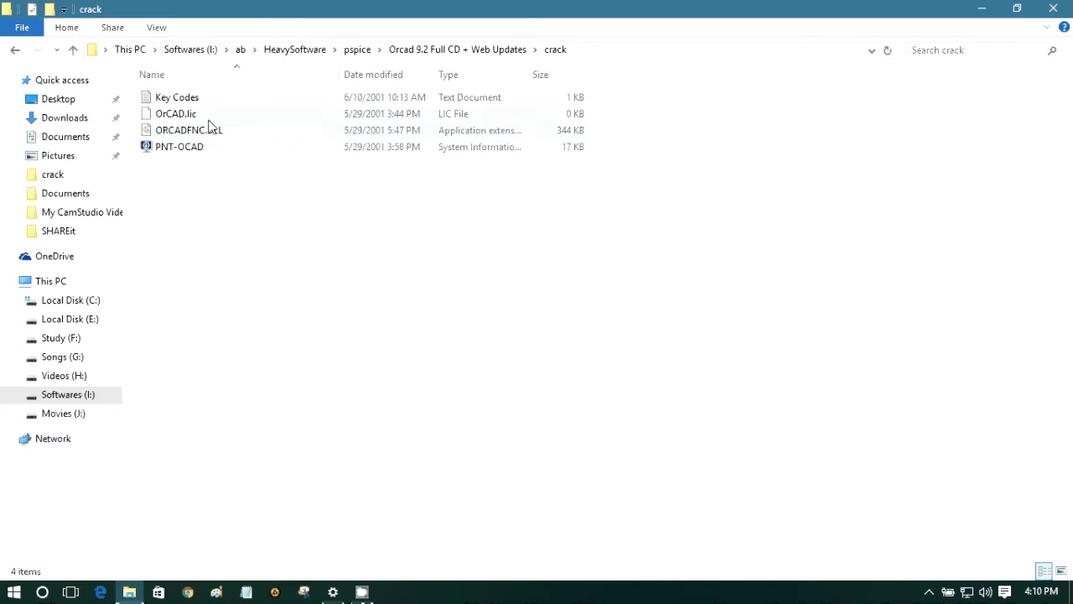
Step: Copy OrCAD.lic and ORCADFNC.DLL from the crack folder
left_click(206, 118)
left_click(209, 129, "ctrl")
right_click(207, 124)
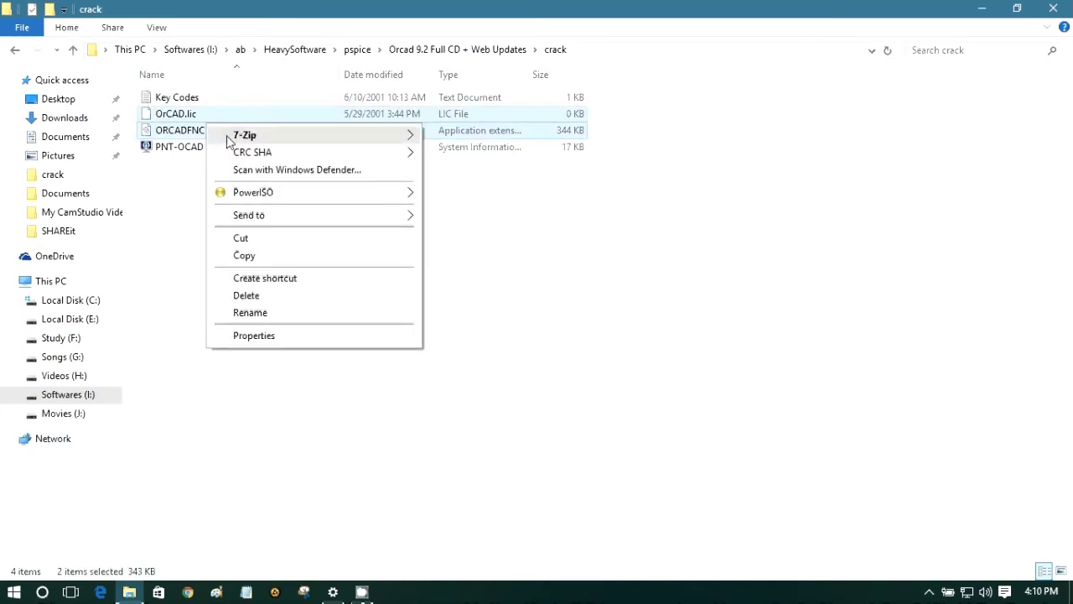
left_click(263, 255)
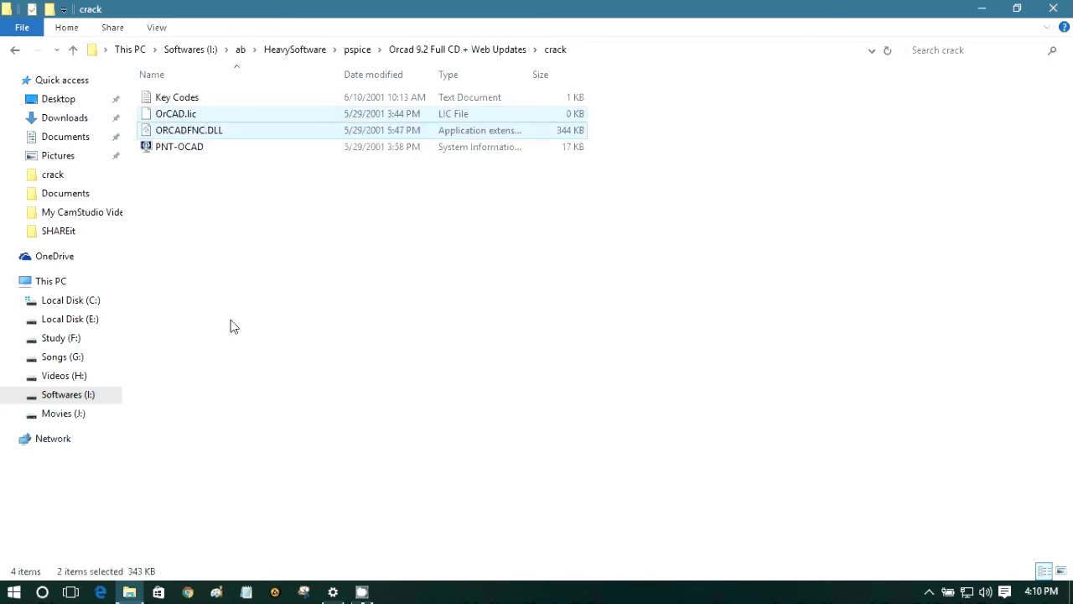
Step: Paste both files into C:\Program Files\Orcad, replacing the existing copies
left_click(69, 301)
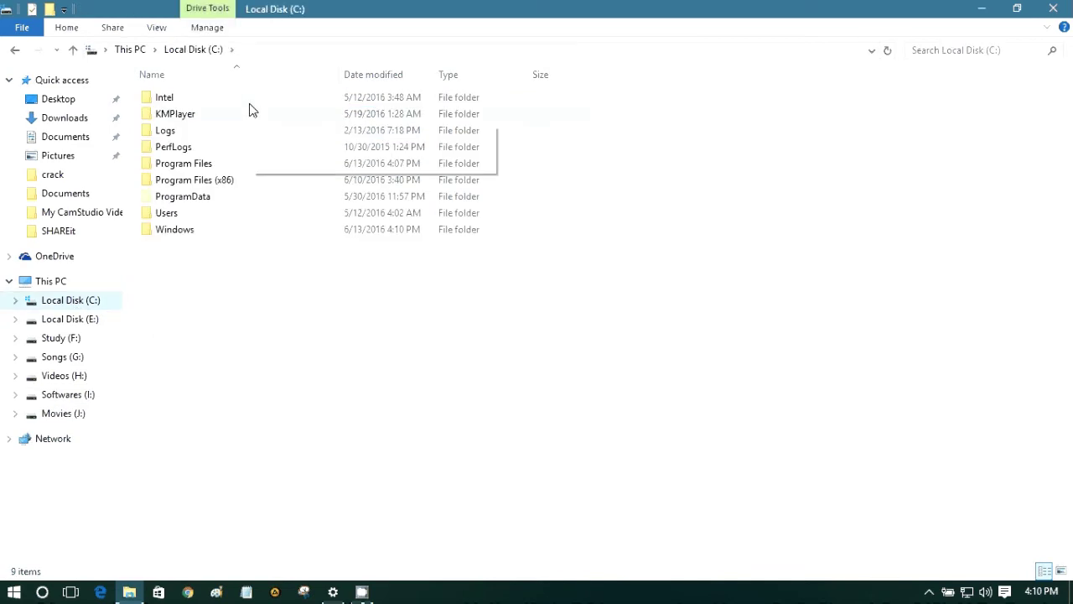
double_click(227, 167)
double_click(196, 280)
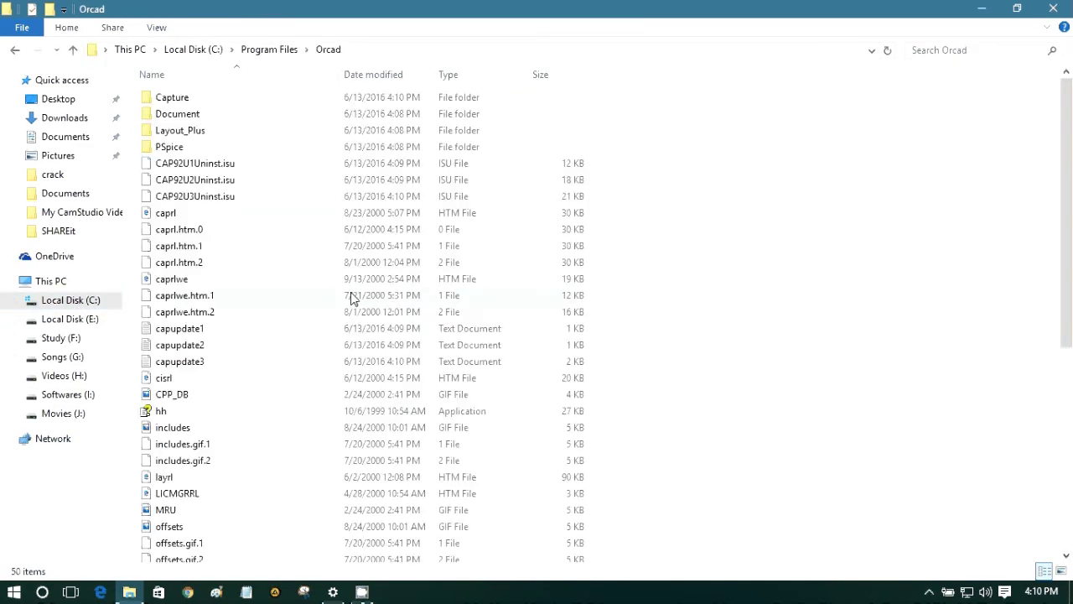
scroll(679, 283, "down", 5)
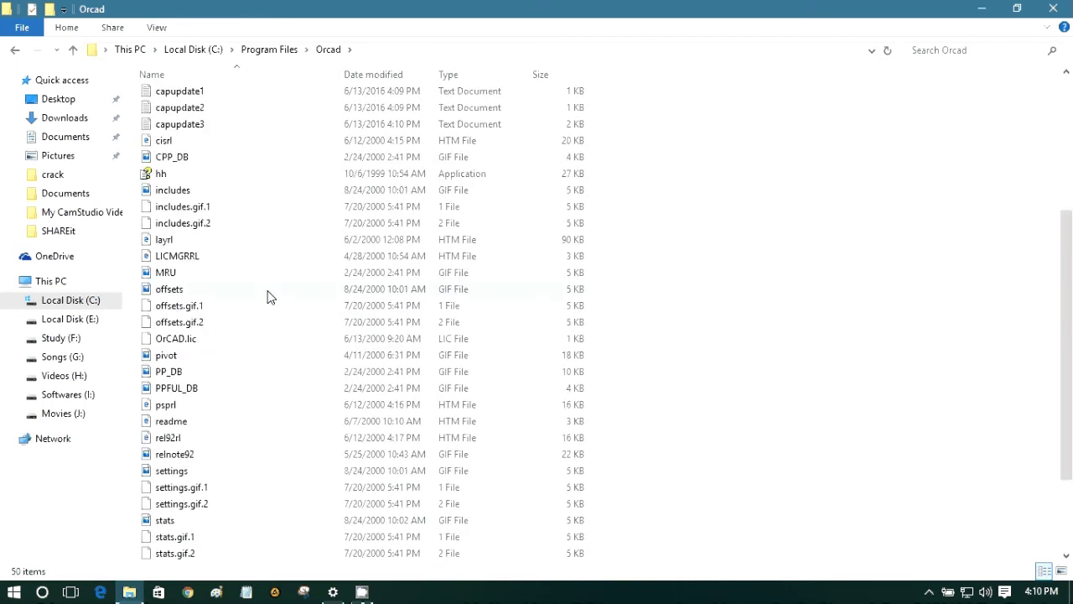
right_click(946, 207)
left_click(920, 309)
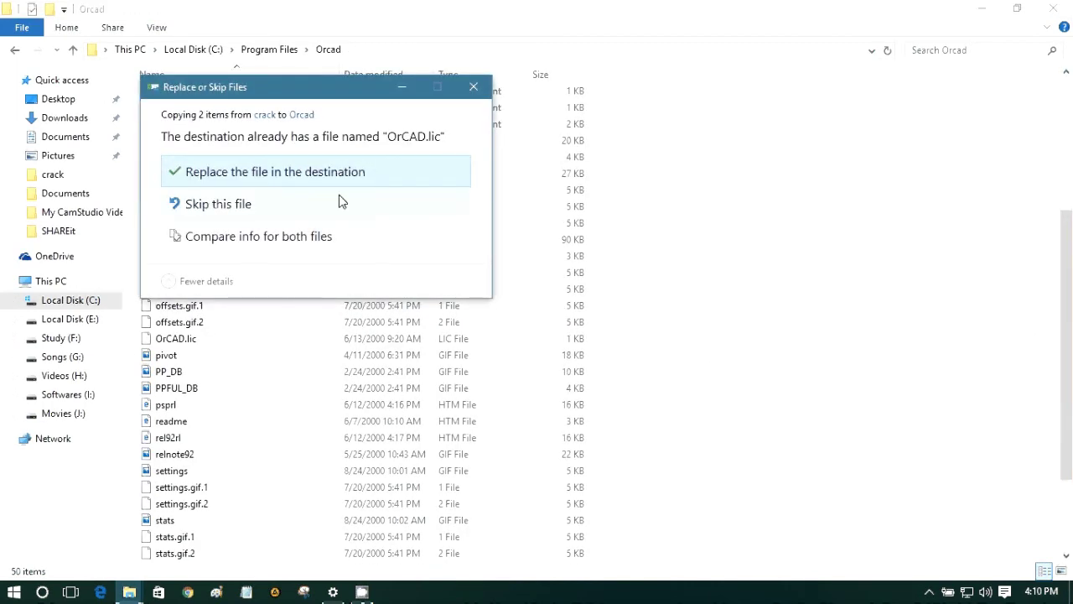
left_click(288, 173)
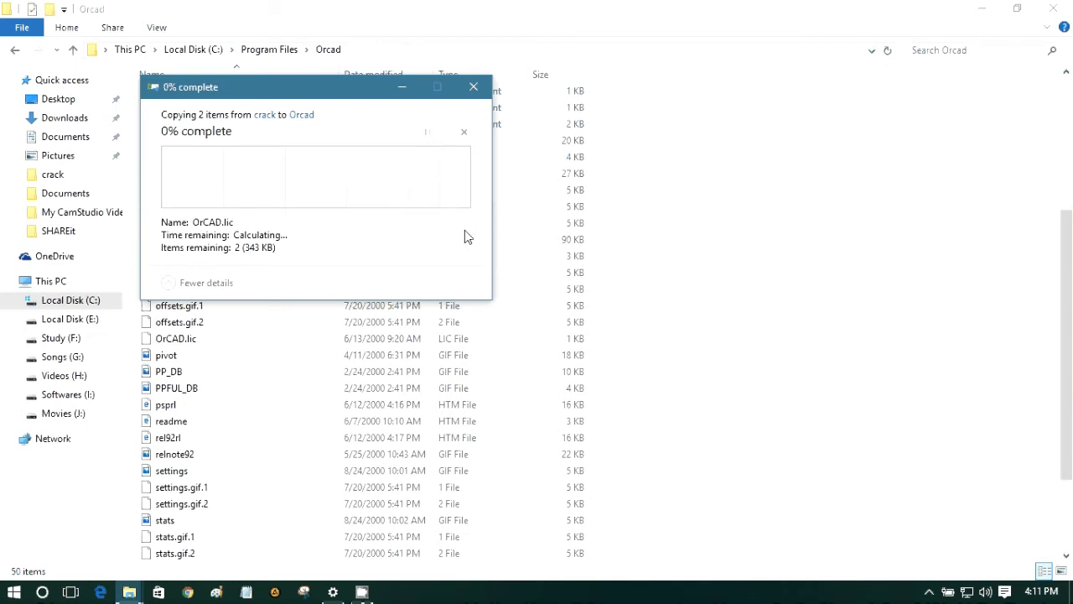
left_click(166, 198)
left_click(275, 223)
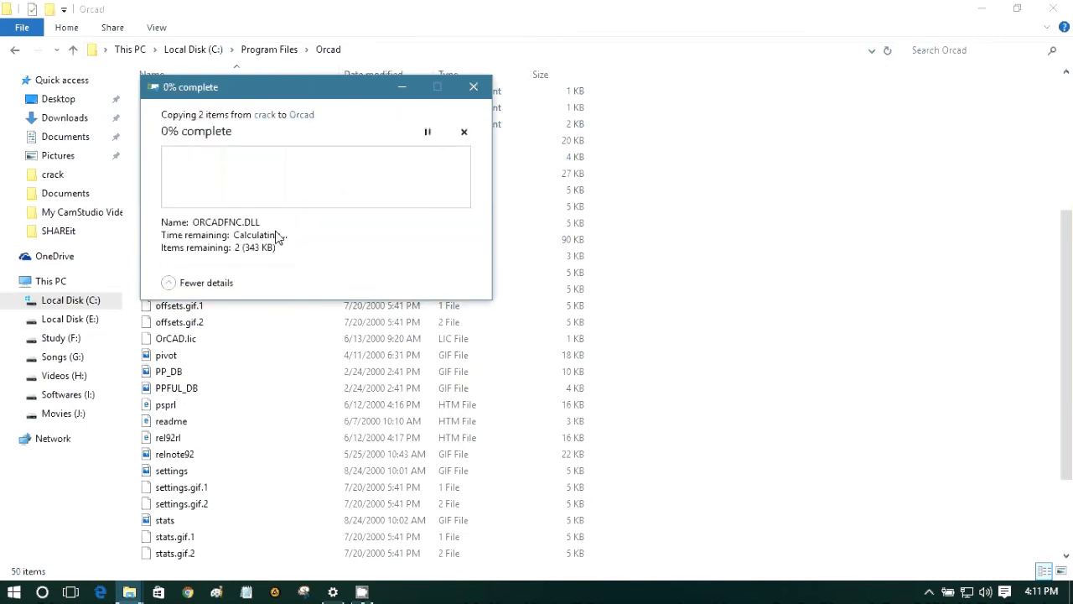
Step: Paste both files into the PSpice folder, replacing the existing ones
scroll(196, 153, "up", 5)
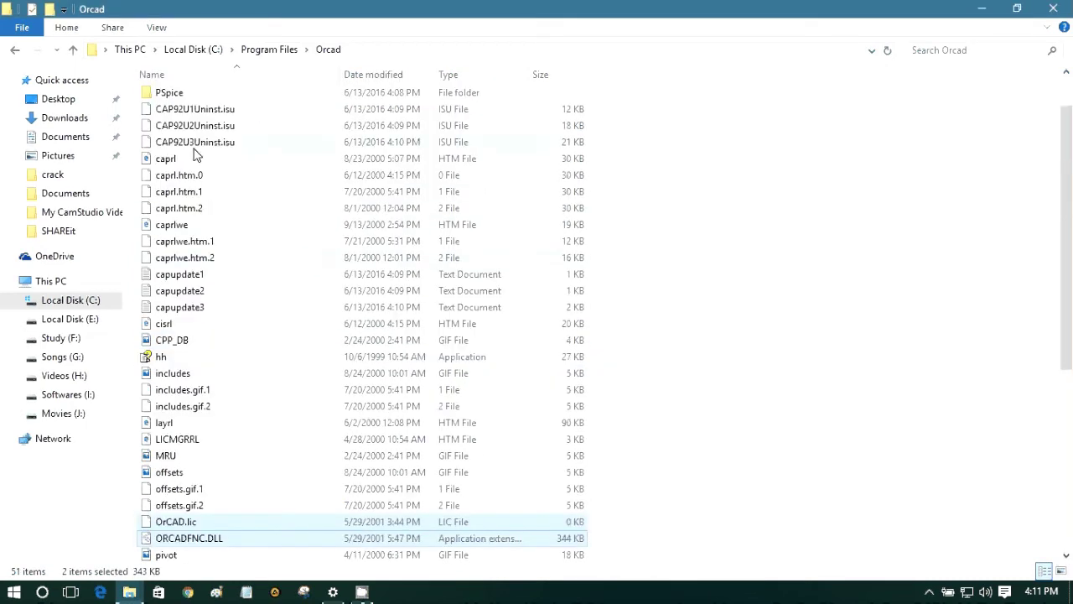
double_click(168, 146)
right_click(760, 242)
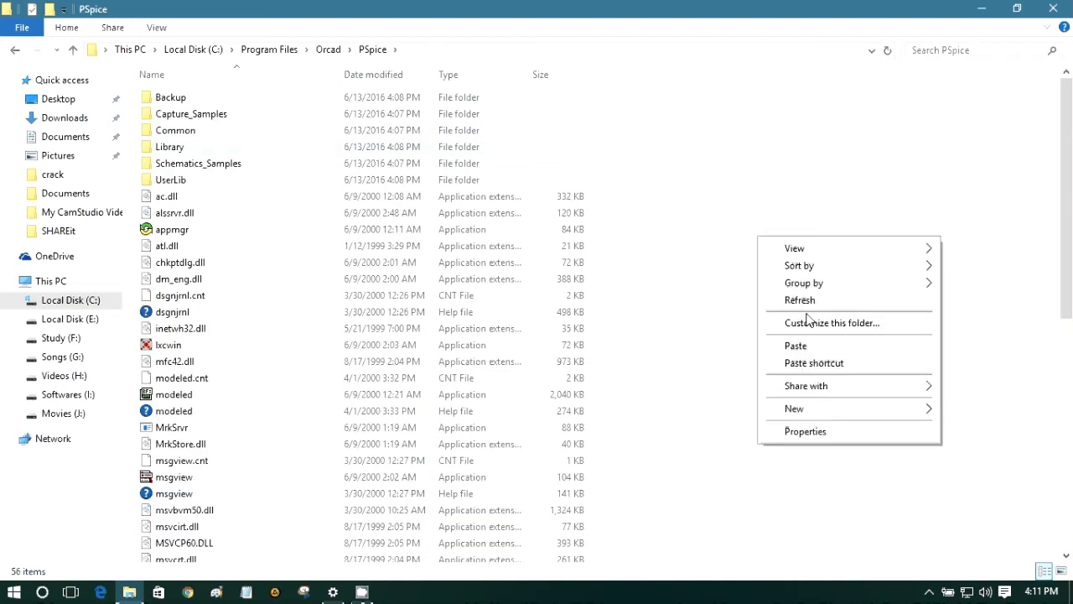
left_click(797, 343)
left_click(444, 191)
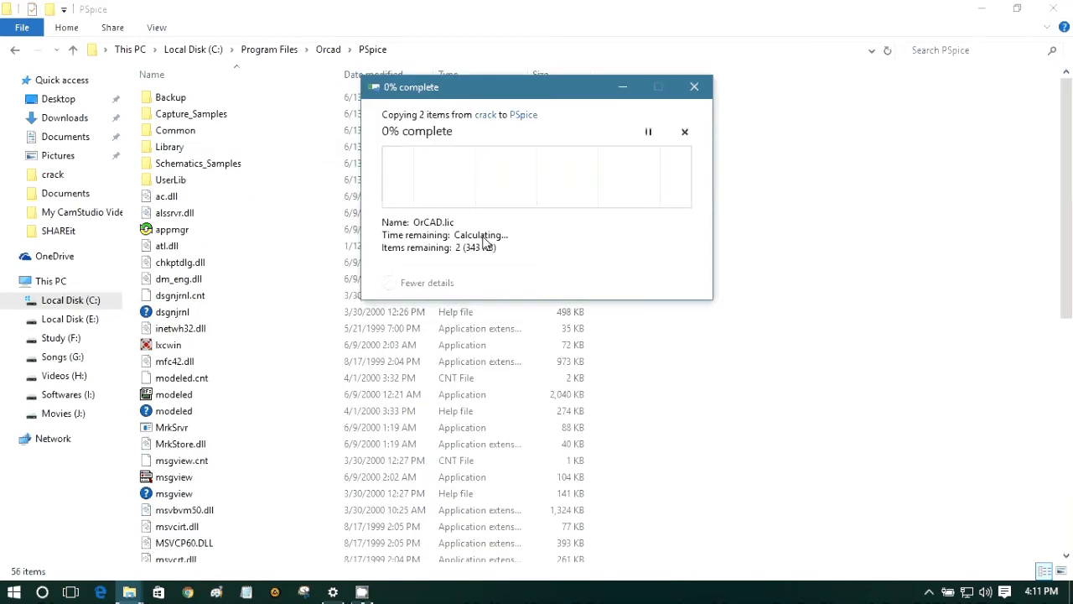
left_click(486, 221)
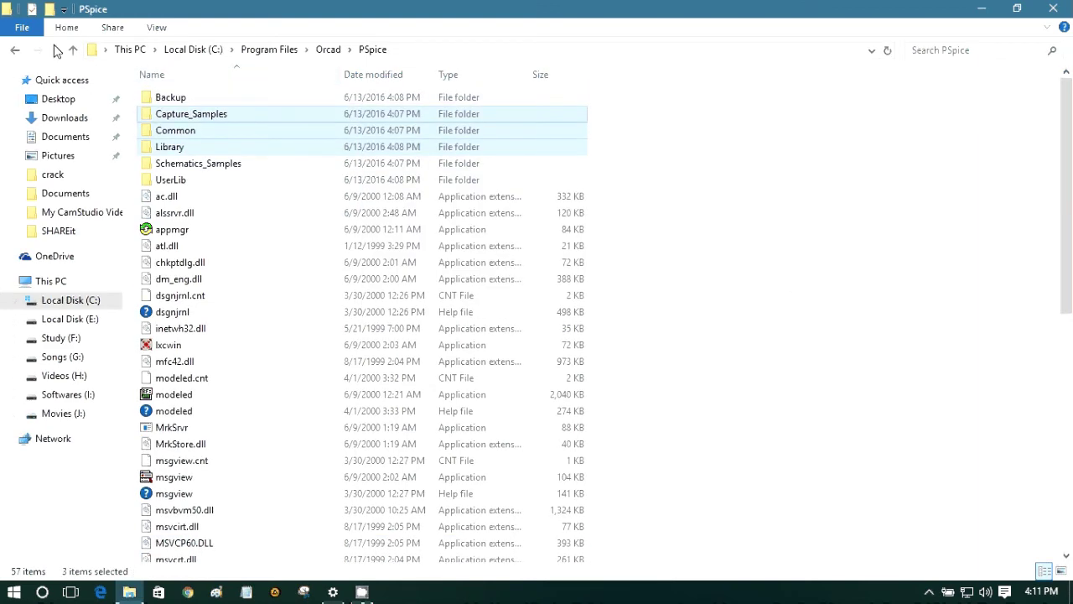
Step: Paste both files into the Layout_Plus folder, replacing the existing ORCADFNC.DLL
left_click(73, 49)
double_click(200, 135)
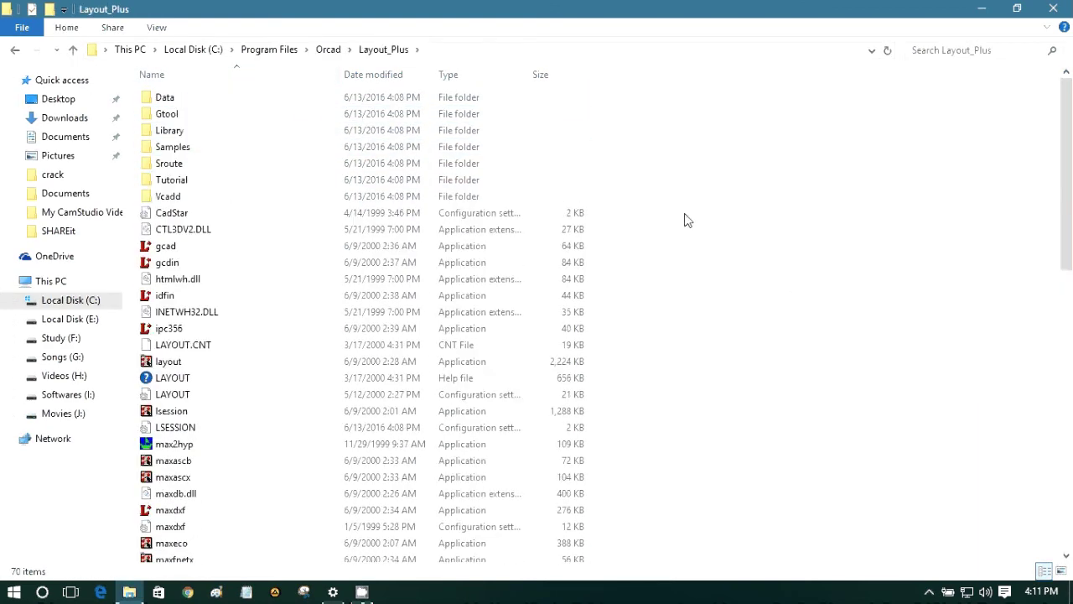
right_click(686, 216)
left_click(712, 320)
left_click(424, 189)
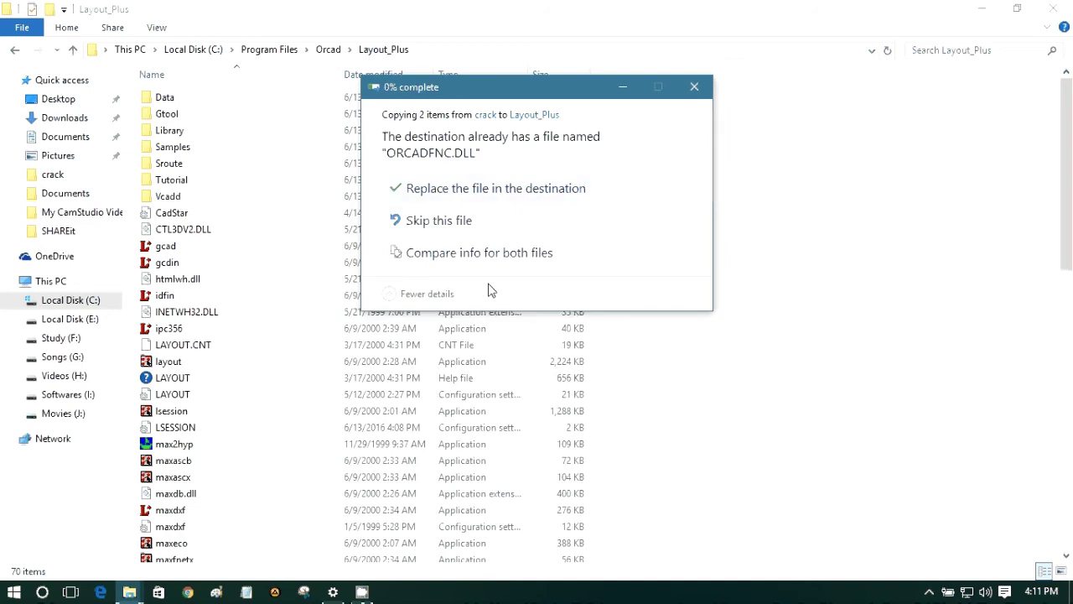
left_click(468, 223)
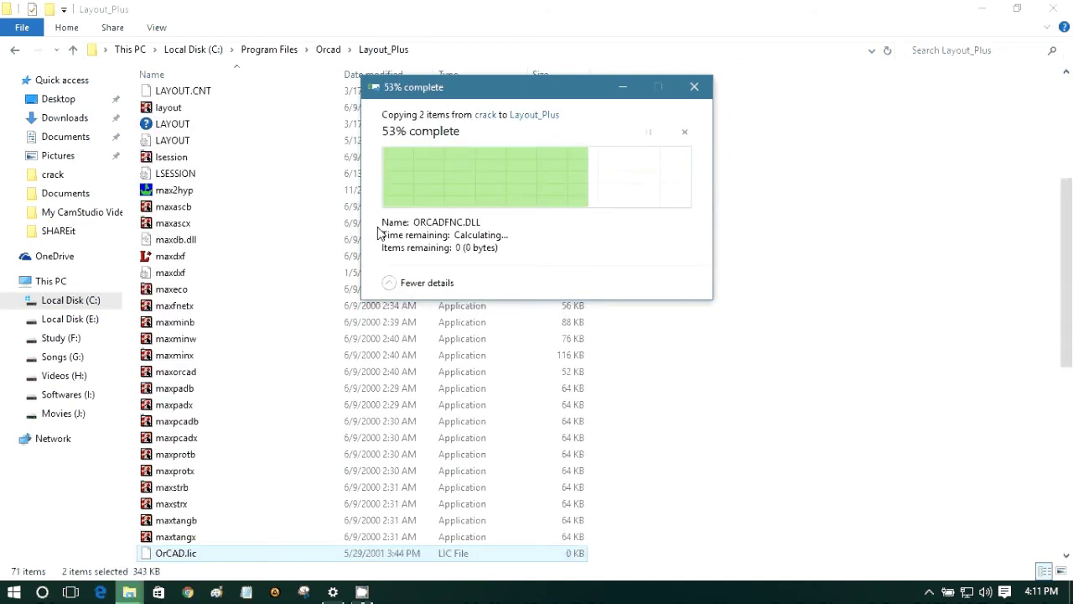
Step: Paste both files into the Capture folder, replacing the originals, then return to Orcad
key("alt+Up")
double_click(172, 97)
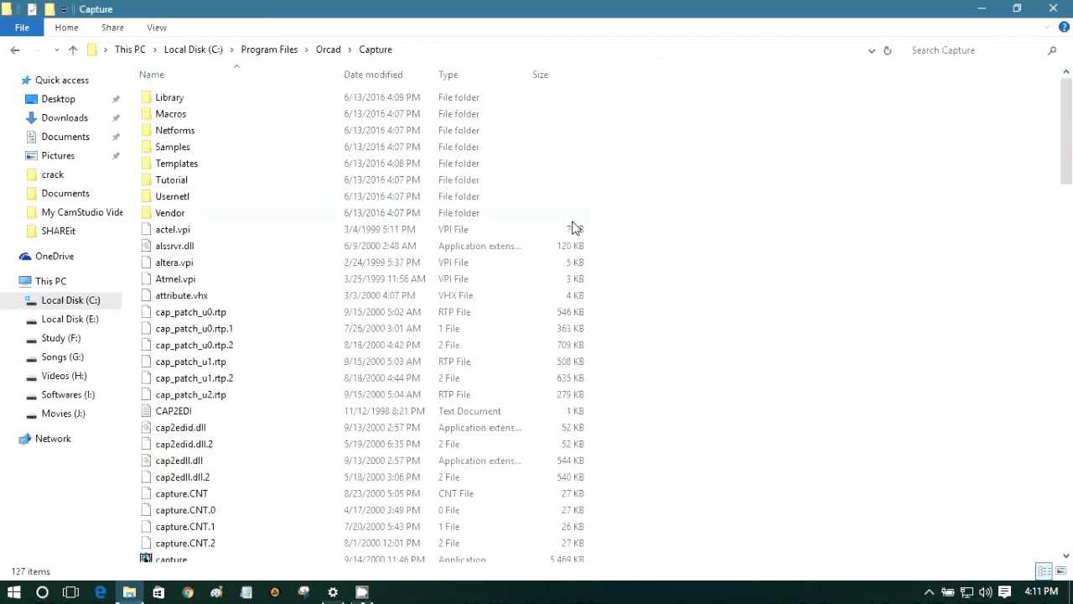
right_click(786, 238)
left_click(822, 305)
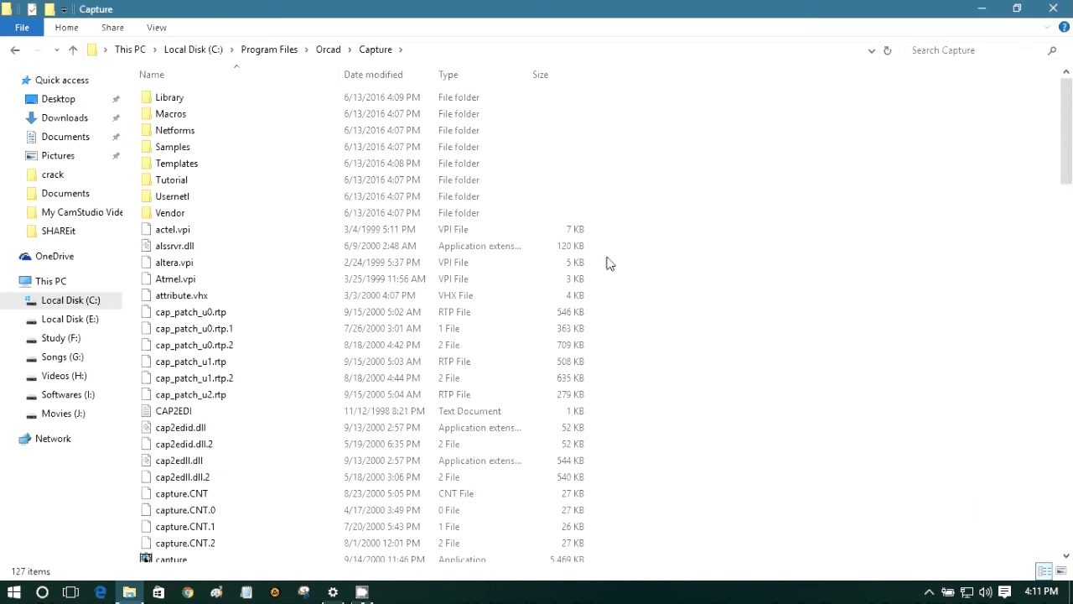
right_click(718, 199)
left_click(754, 307)
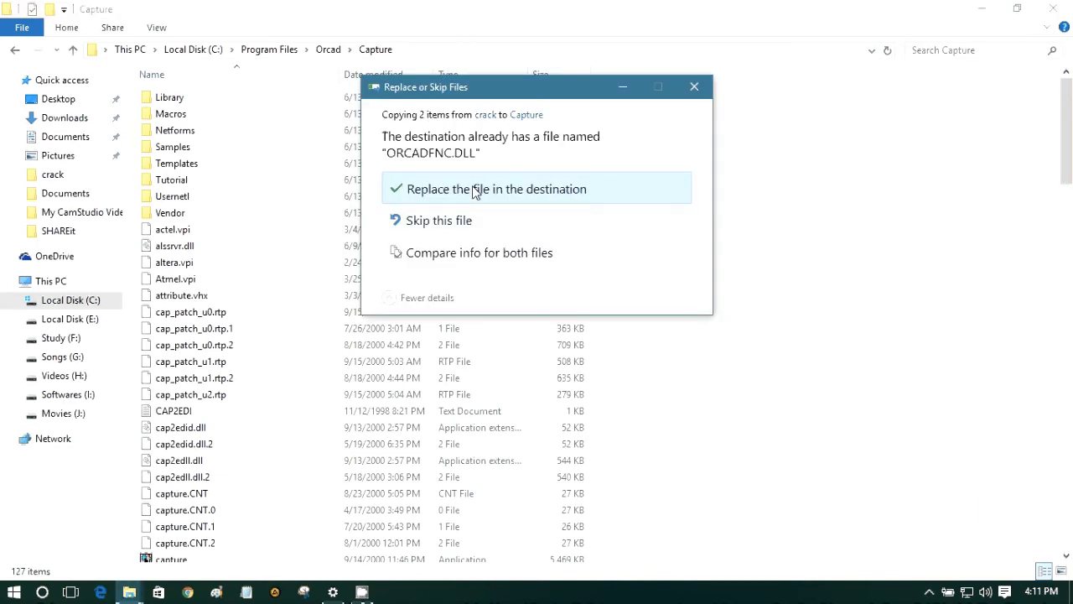
left_click(503, 187)
left_click(491, 220)
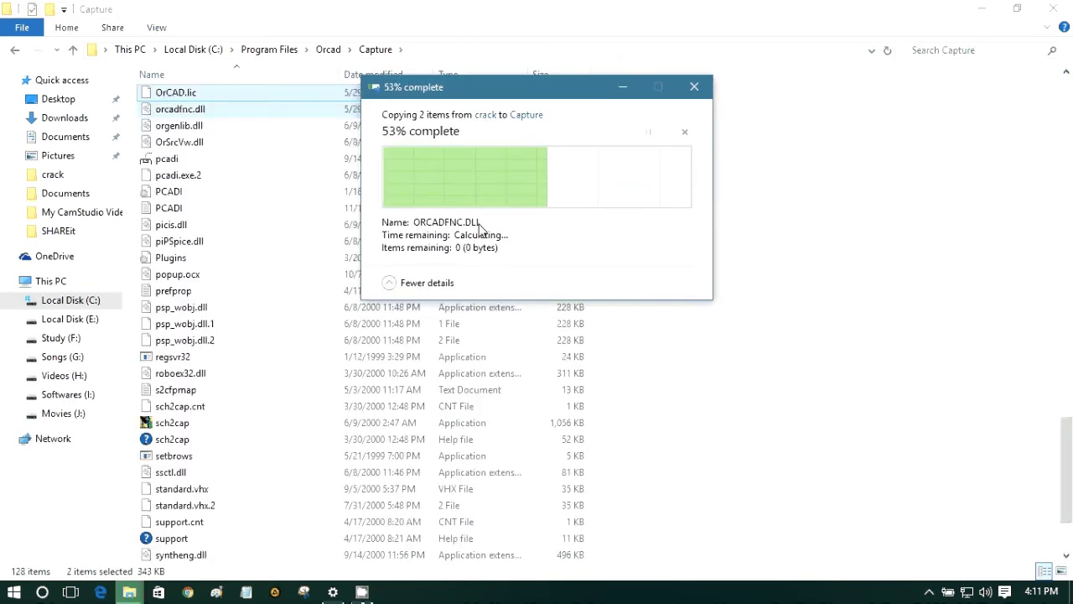
scroll(490, 209, "up", 3)
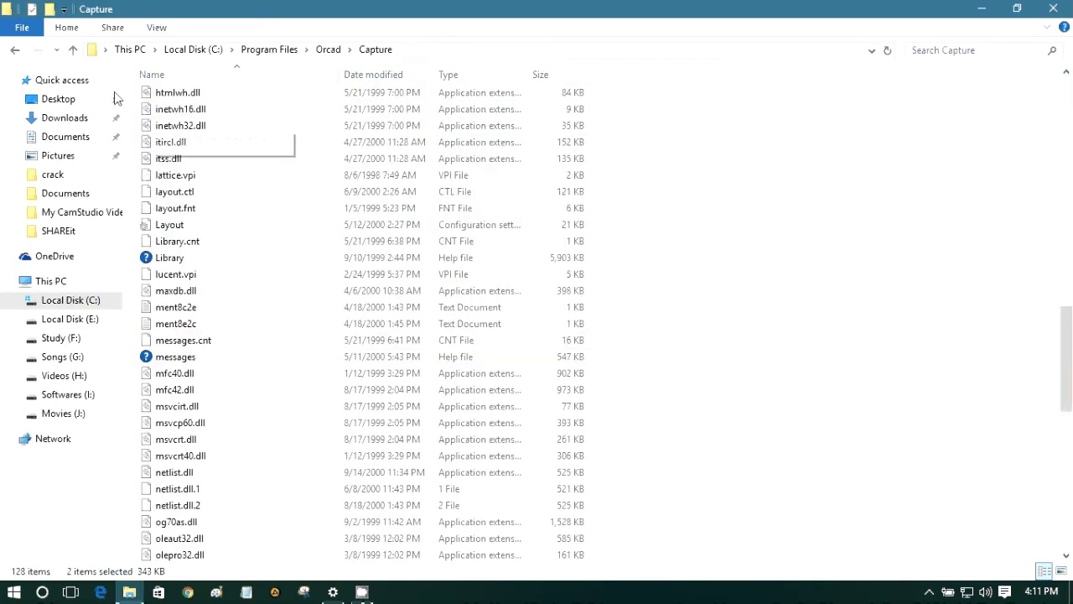
left_click(73, 51)
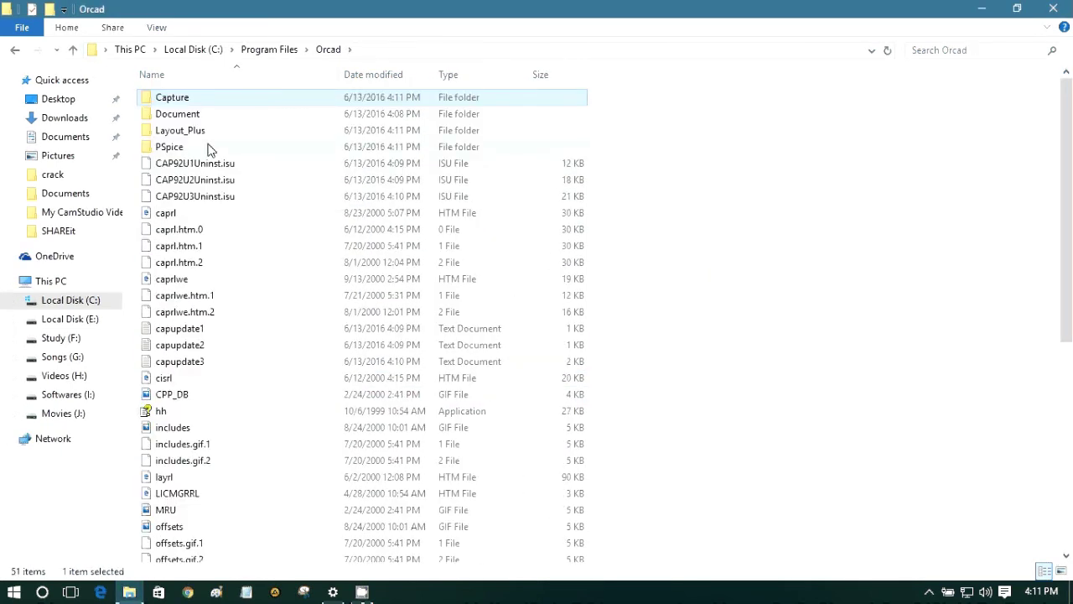
Step: Open the Properties of the psched program in the PSpice folder
left_click(176, 150)
double_click(176, 149)
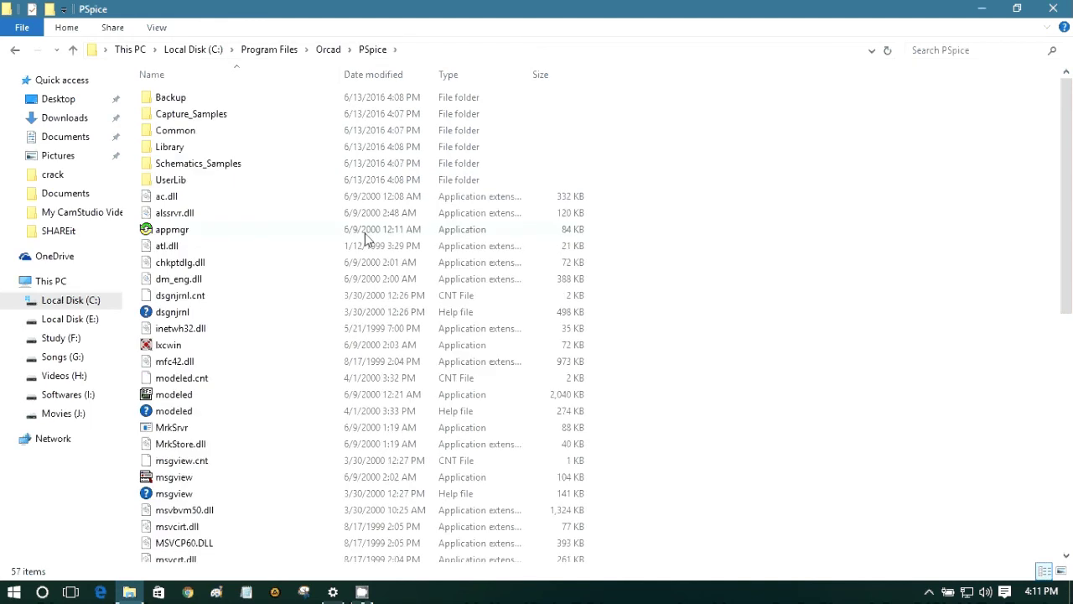
scroll(742, 258, "down", 9)
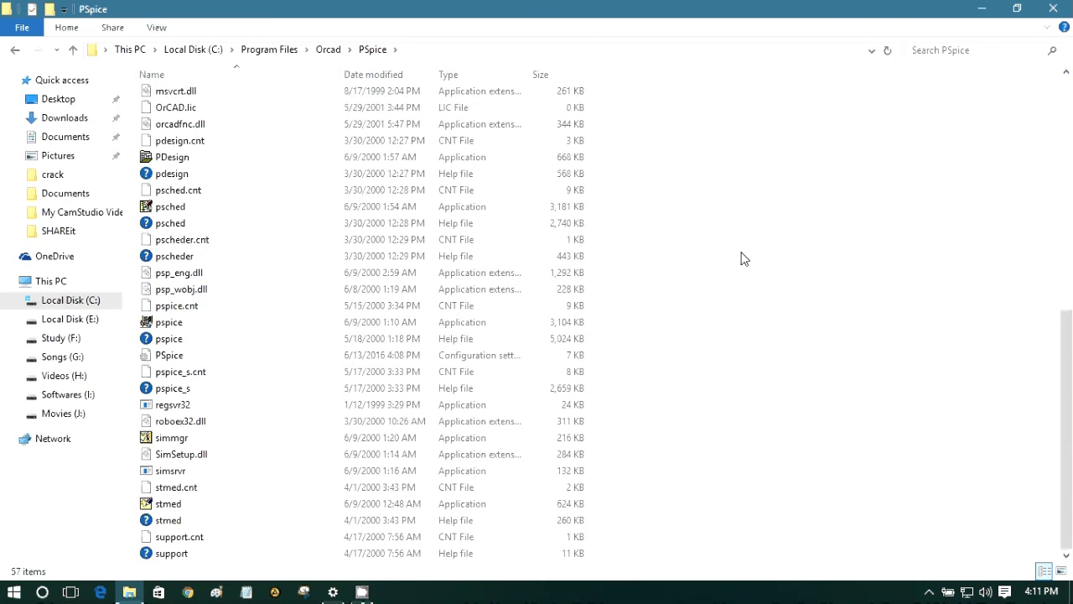
right_click(249, 211)
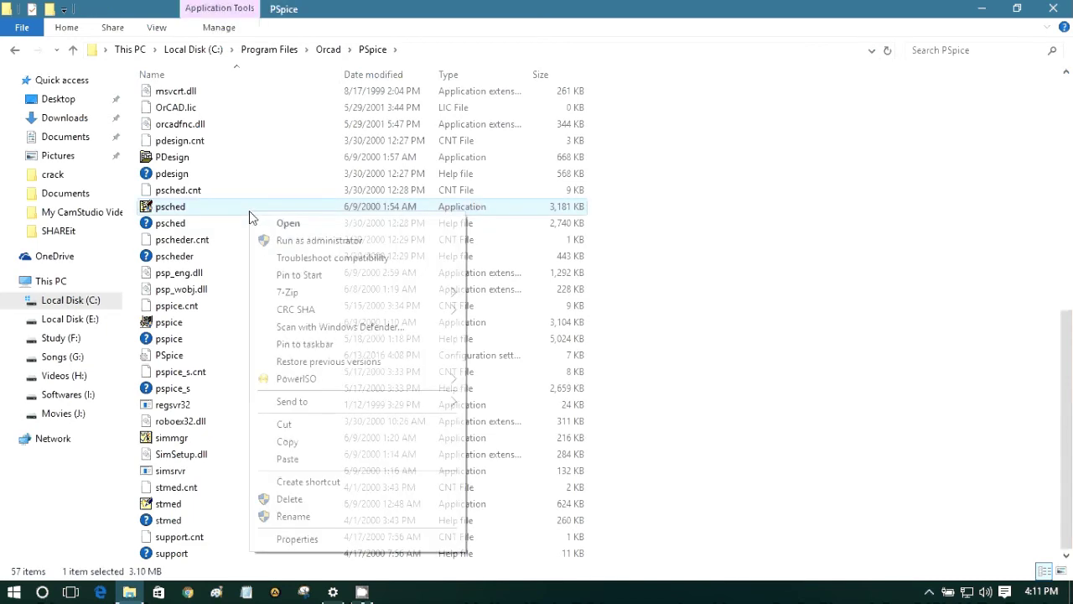
left_click(340, 538)
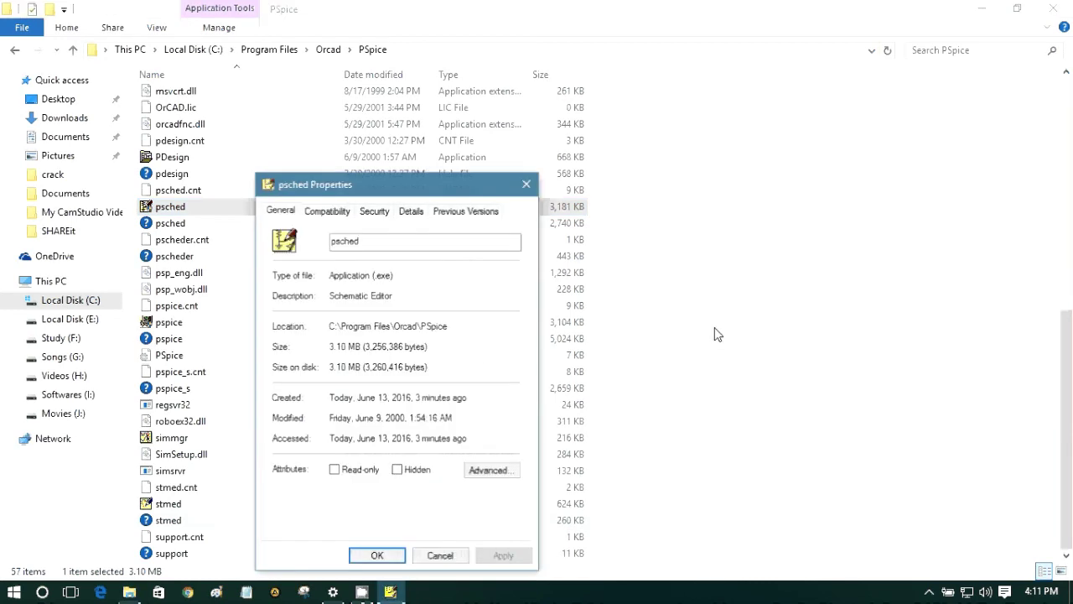
Step: Set psched's compatibility mode to Windows 7 and apply the change
left_click_drag(430, 186, 434, 147)
left_click(328, 172)
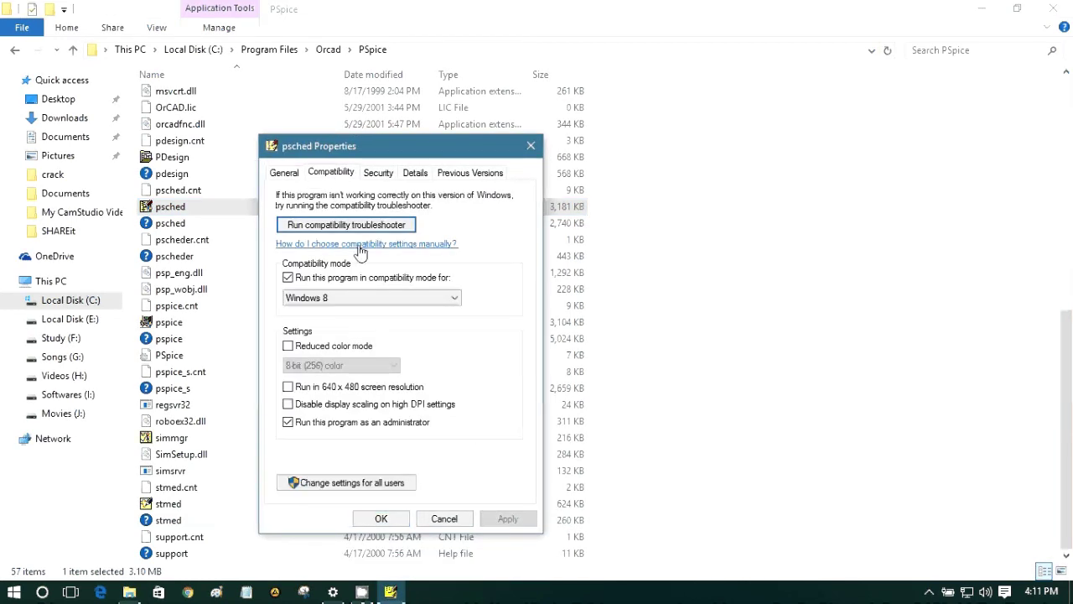
left_click(339, 300)
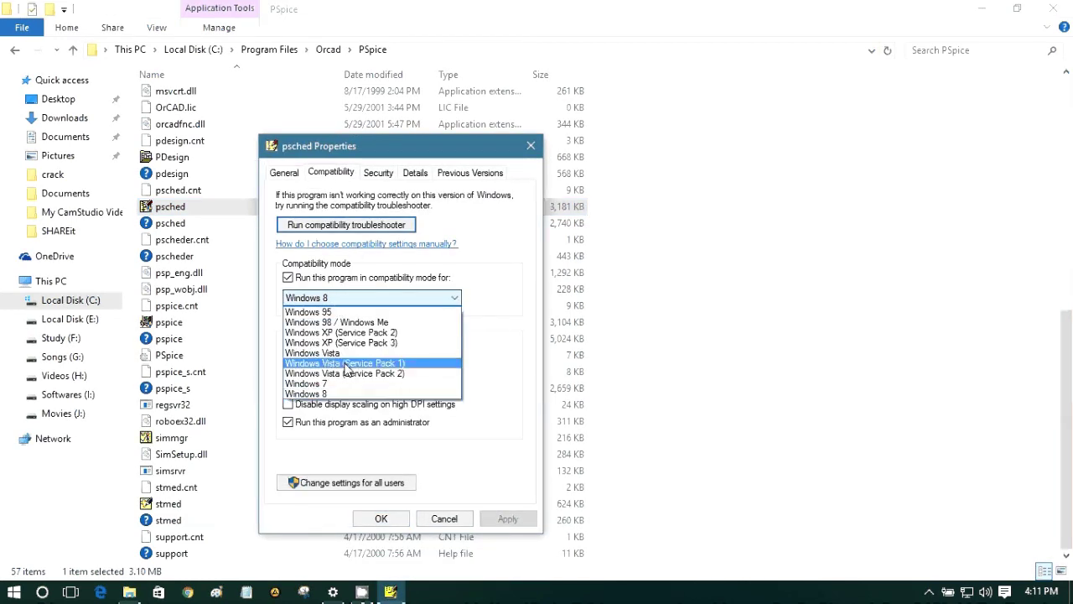
left_click(347, 383)
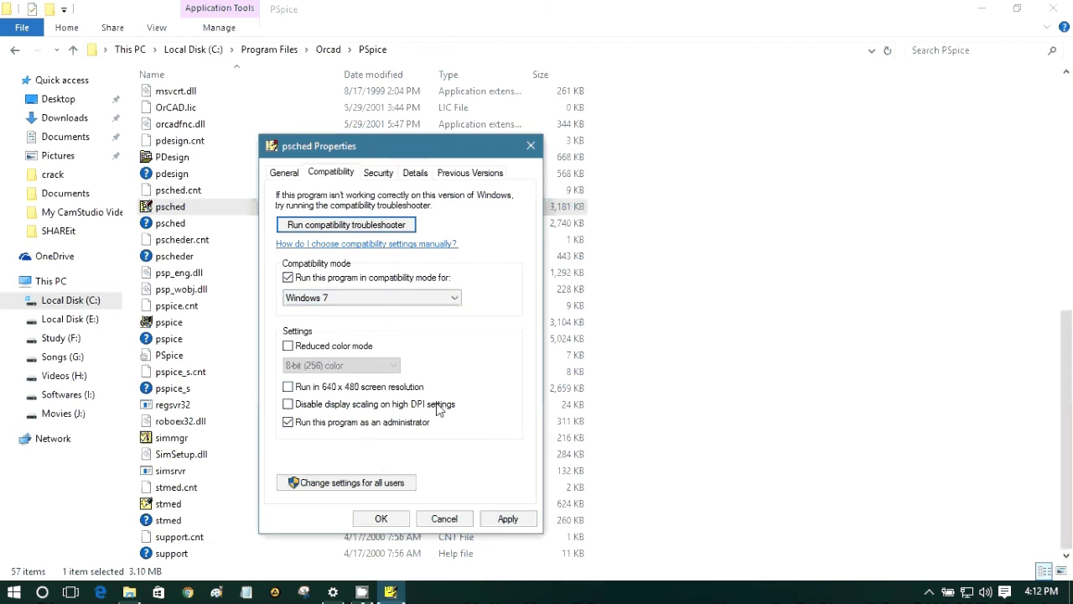
left_click_drag(431, 144, 537, 68)
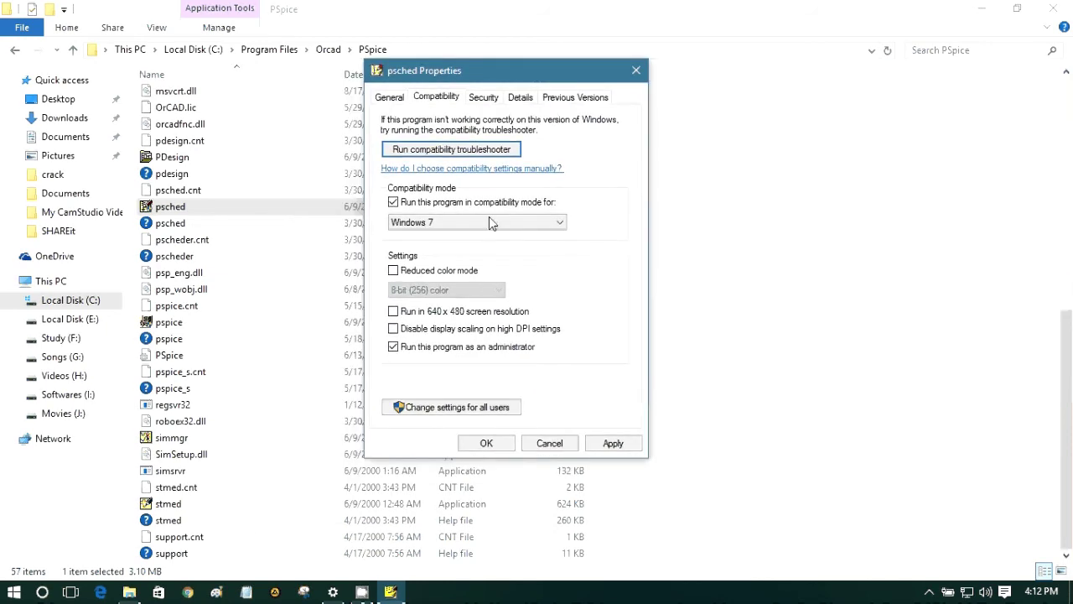
left_click(616, 446)
left_click(498, 449)
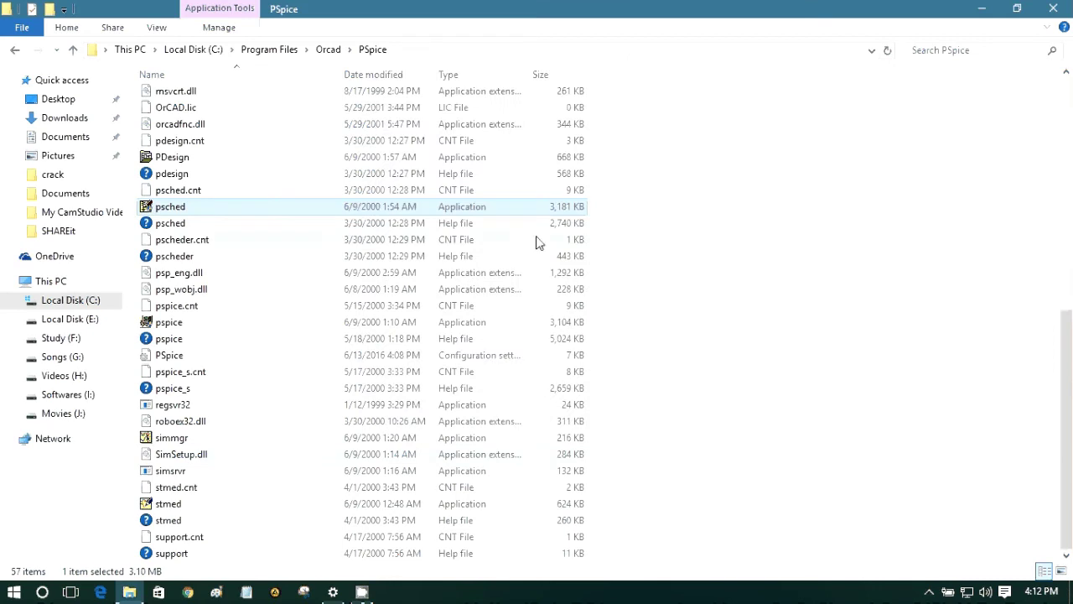
right_click(301, 206)
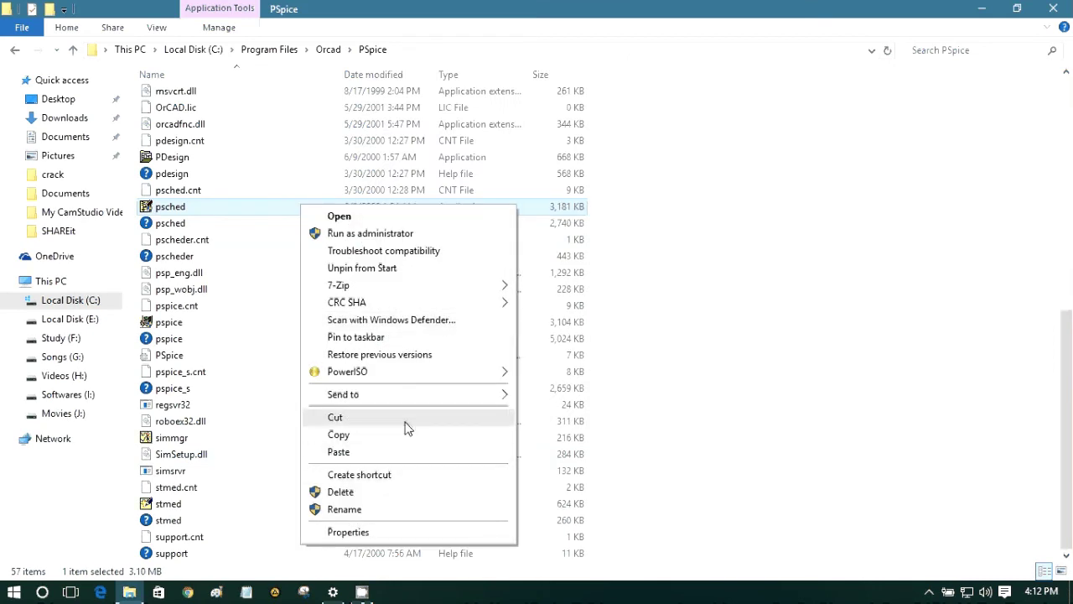
key("Escape")
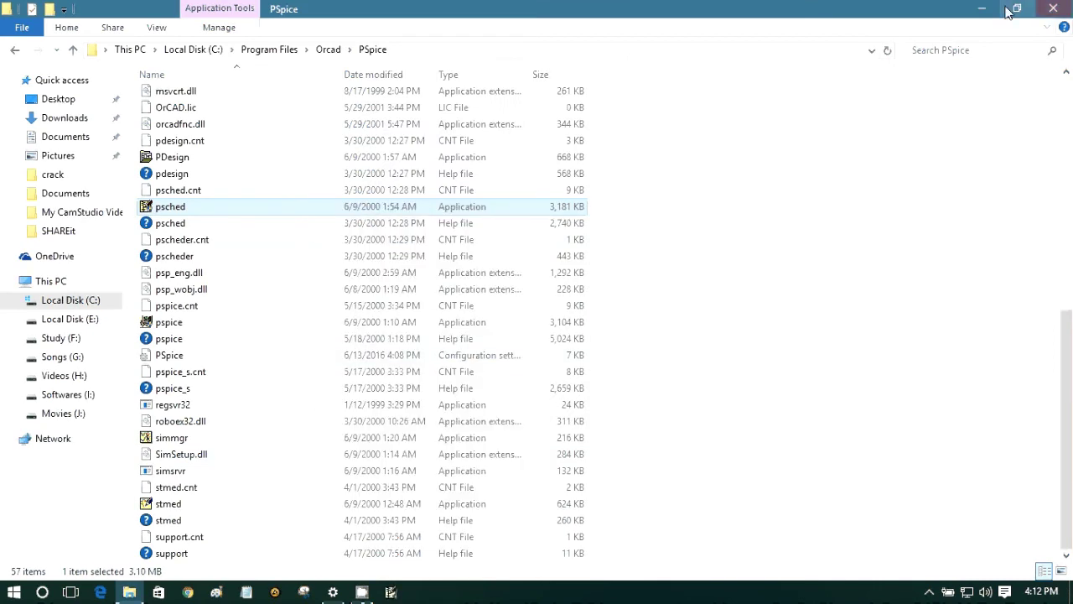
Step: Launch PSpice Schematics and open the test schematic with the 10V source and R1, R2, R3
left_click(982, 8)
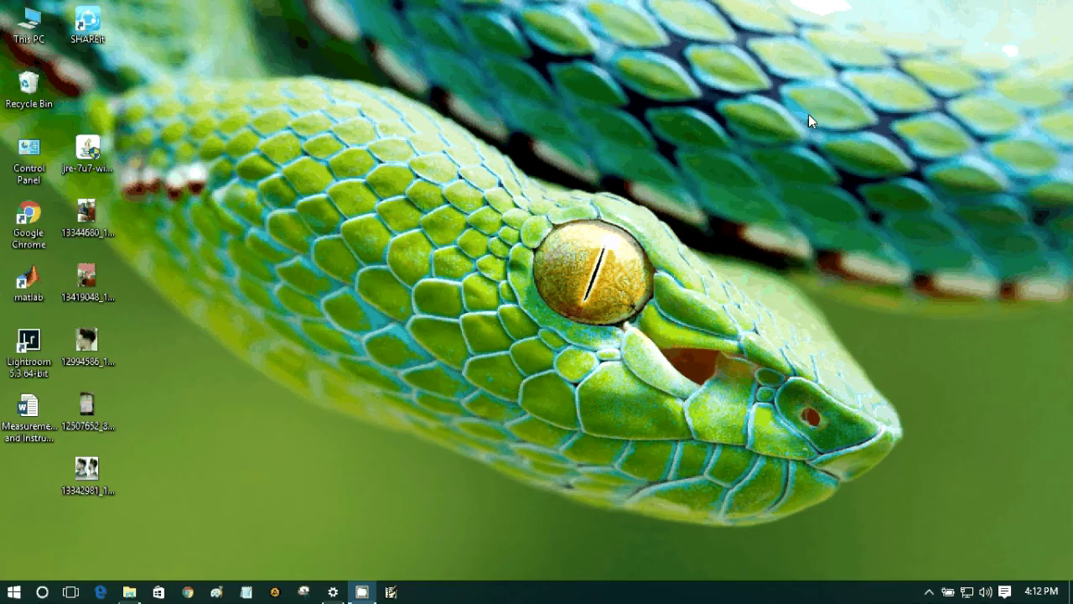
left_click(400, 591)
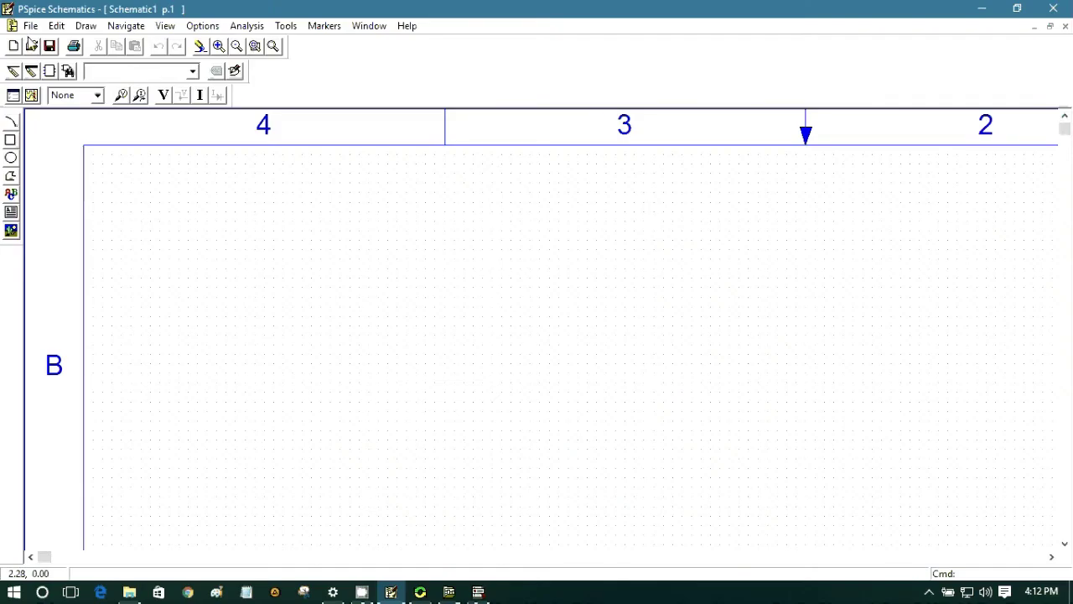
left_click(31, 26)
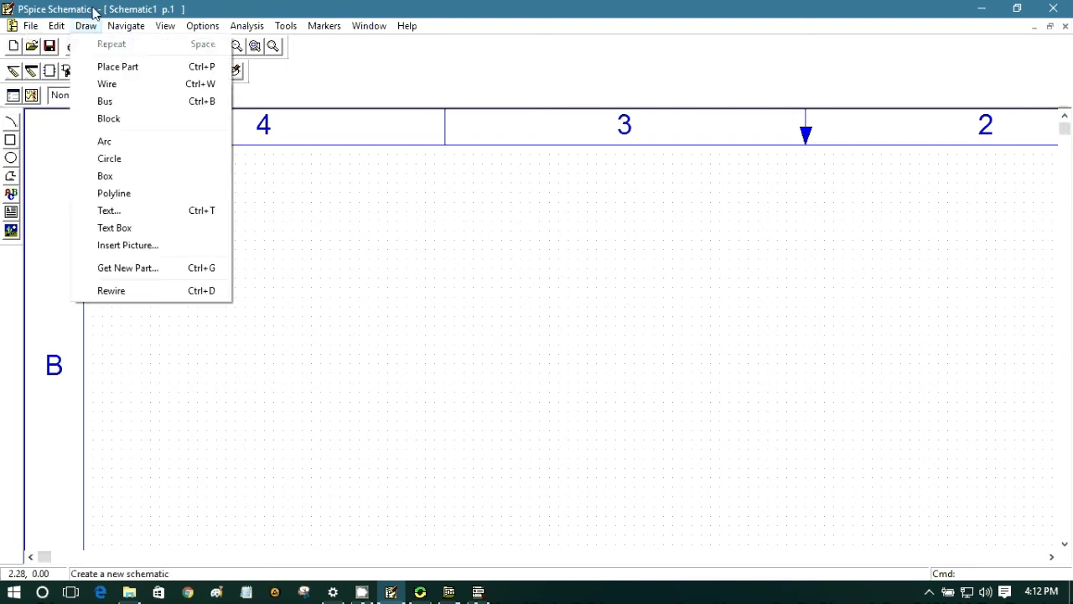
left_click(86, 25)
left_click(30, 25)
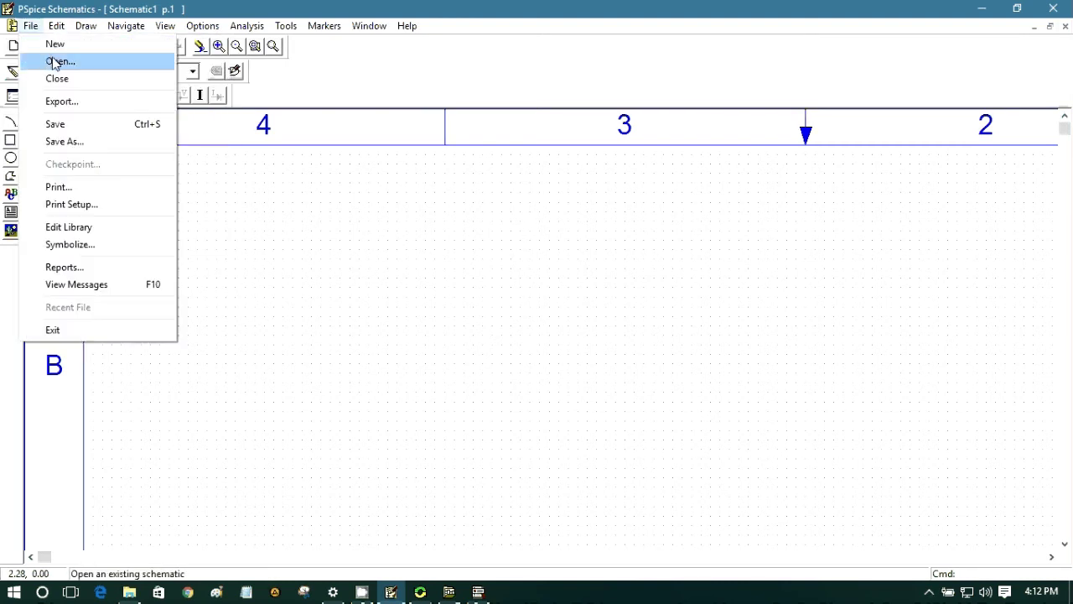
left_click(57, 62)
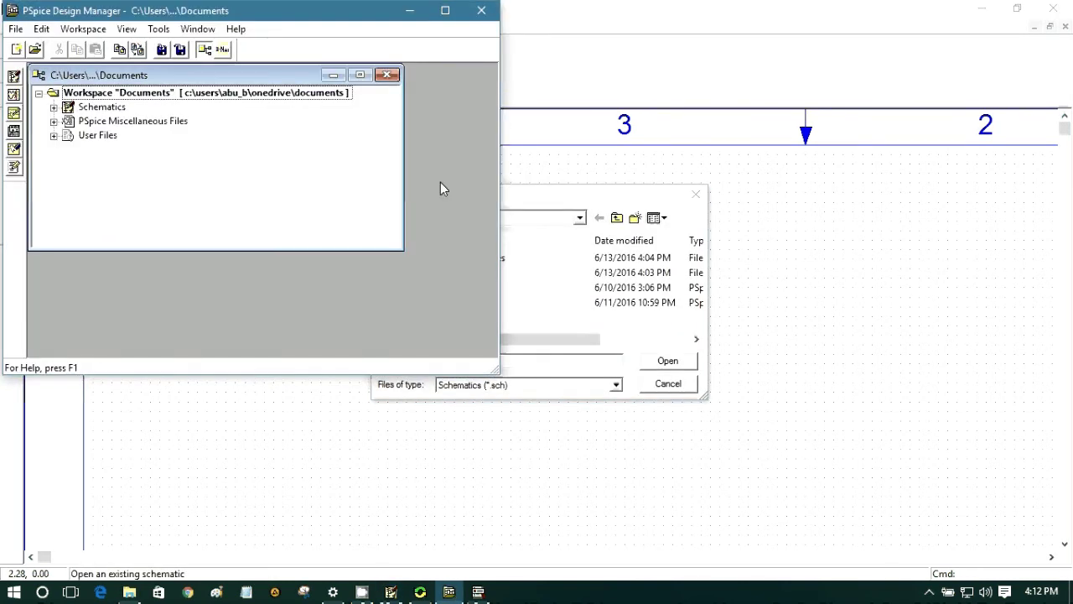
left_click(409, 10)
left_click(427, 303)
double_click(427, 303)
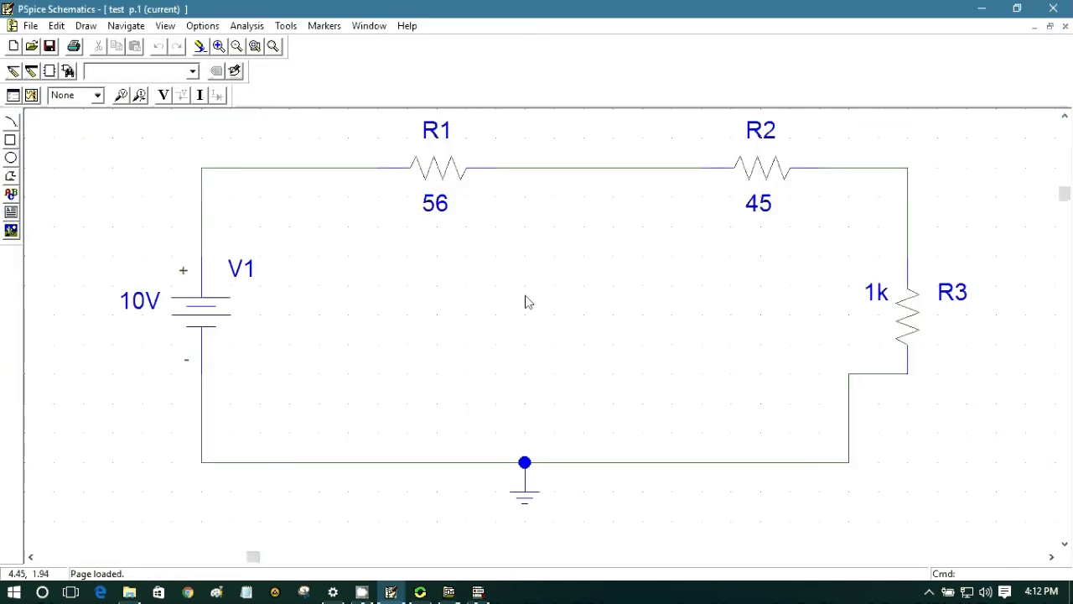
Step: Simulate the test circuit, review the PSpice A/D output, then open Analysis Setup showing Bias Point Detail
left_click(33, 97)
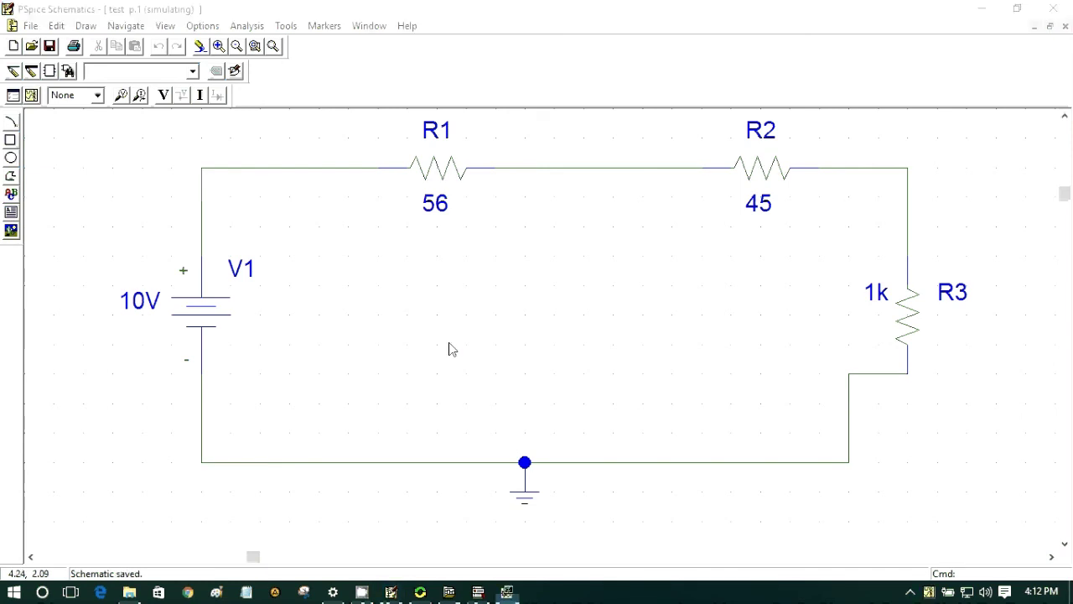
left_click(508, 594)
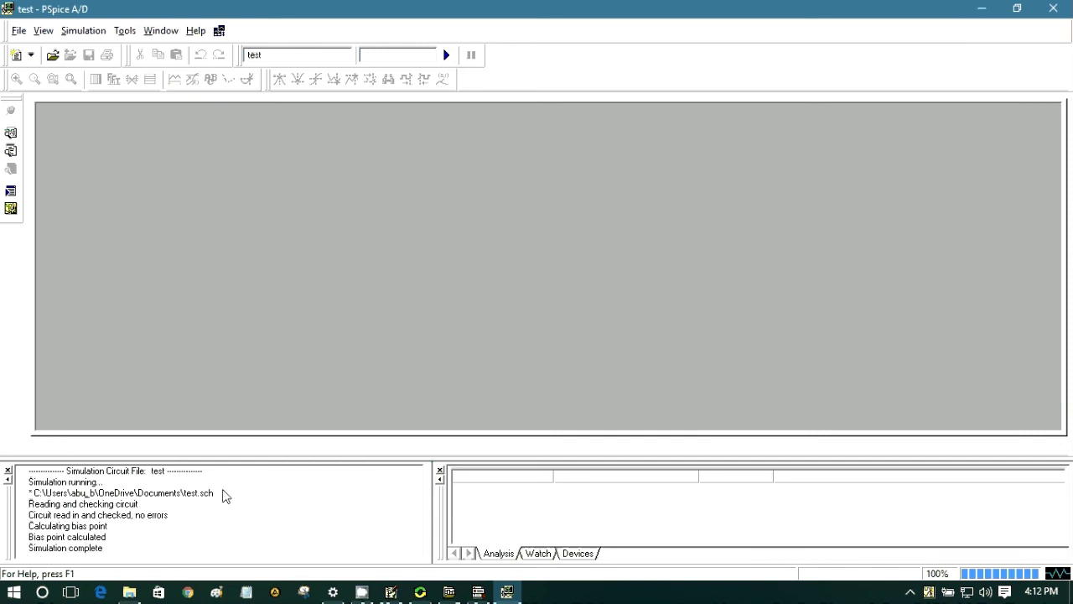
left_click(981, 8)
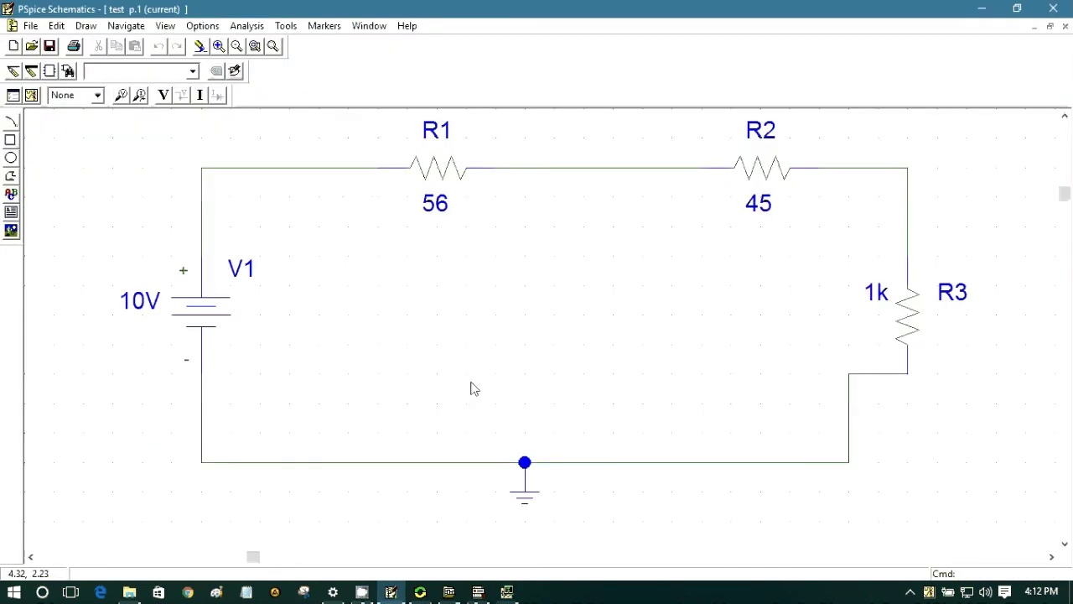
left_click(31, 95)
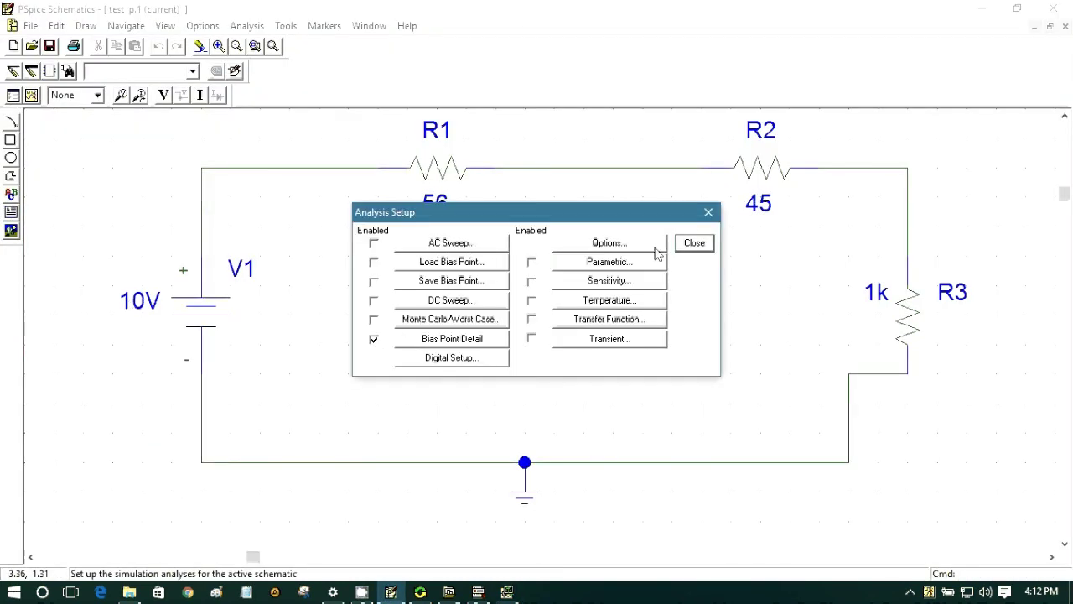
Step: Show bias voltages (10.00V, 9.491V, 9.083V, 0V) and 9.083mA bias currents on the schematic
left_click(693, 247)
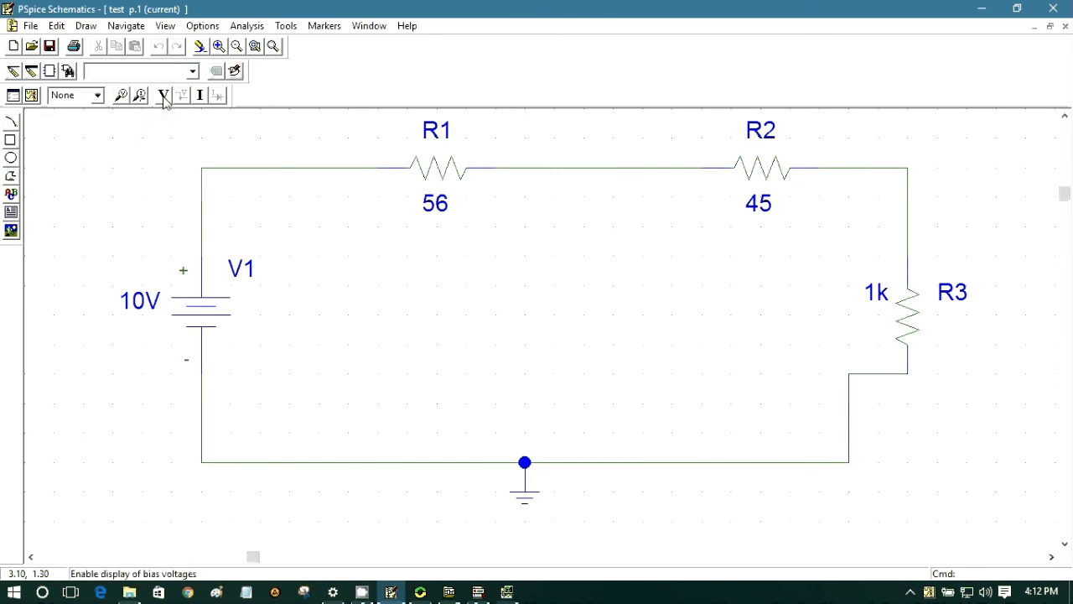
left_click(164, 95)
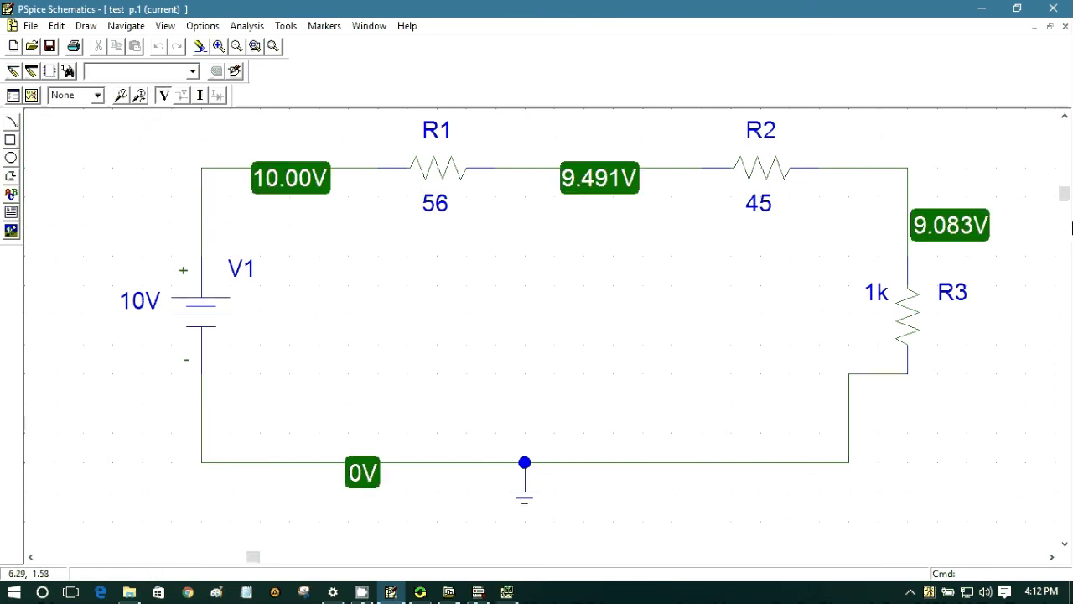
left_click(199, 96)
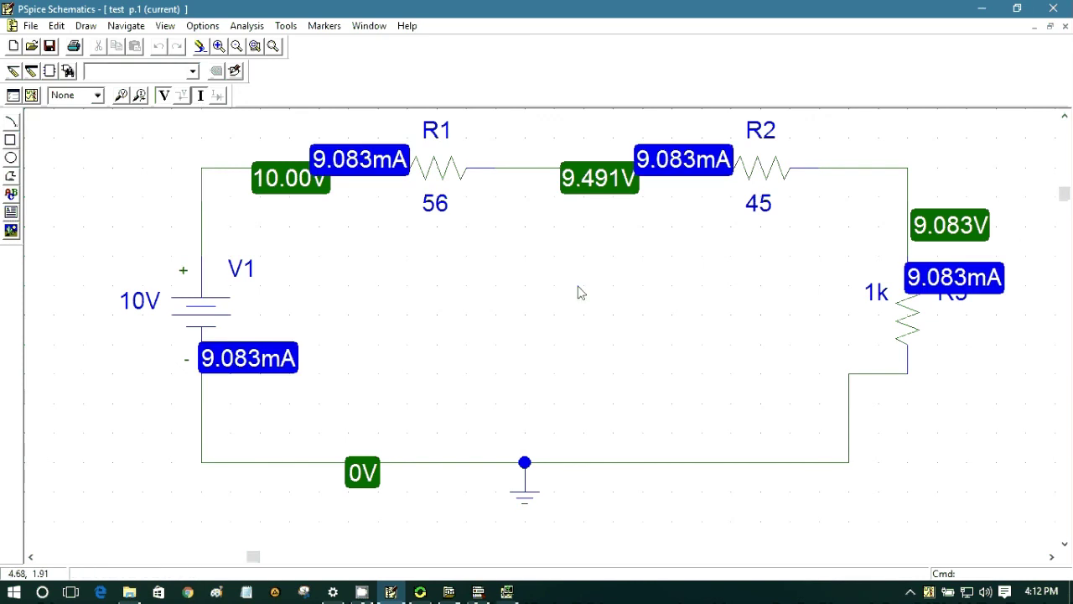
Step: Minimize Schematics and restore PSpice A/D showing the completed bias-point simulation log
left_click(983, 10)
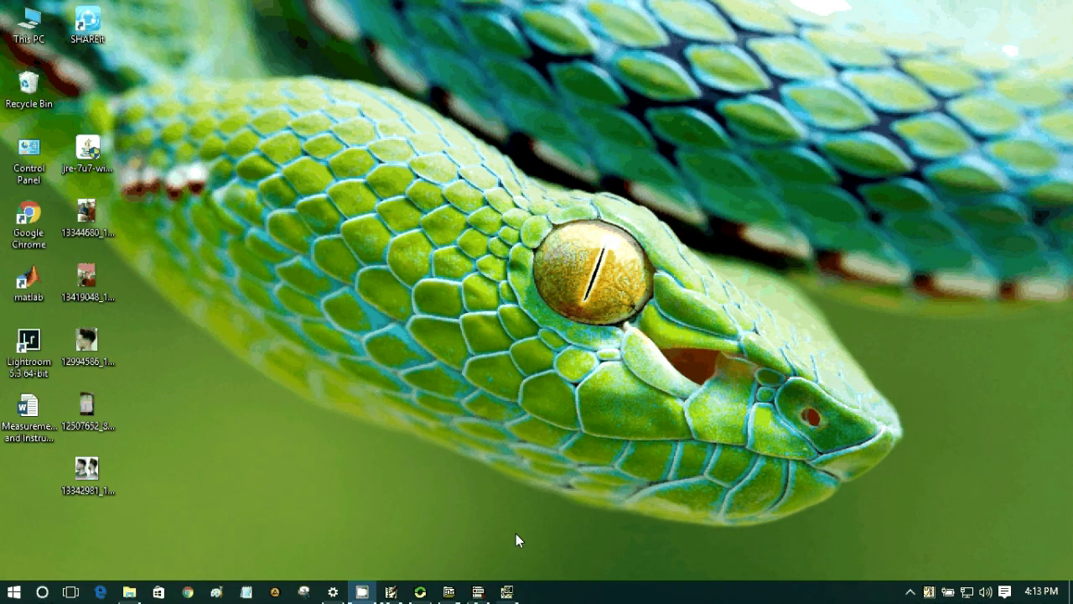
left_click(509, 590)
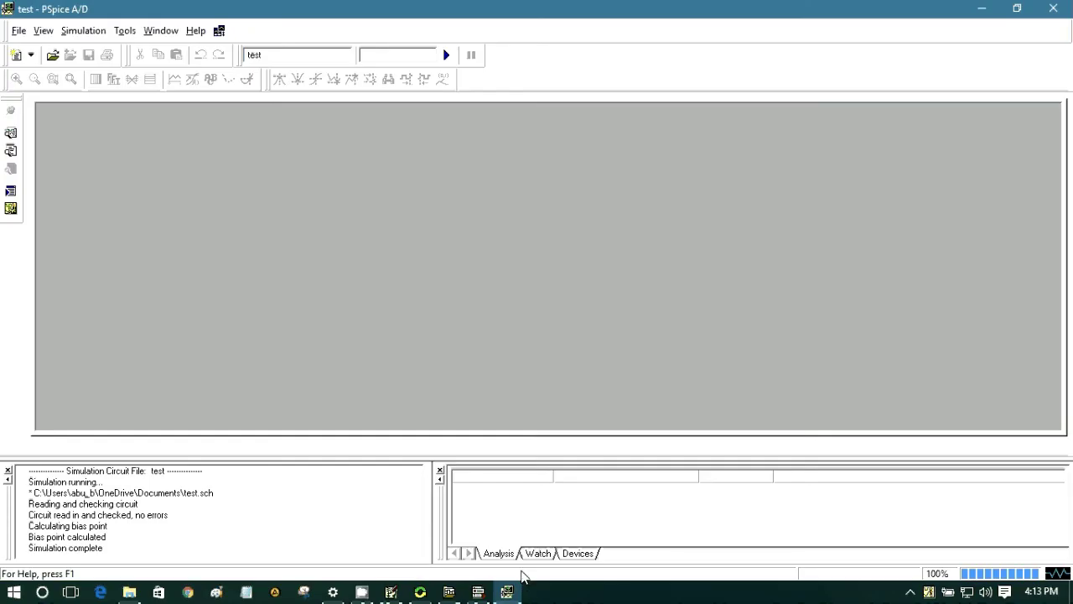